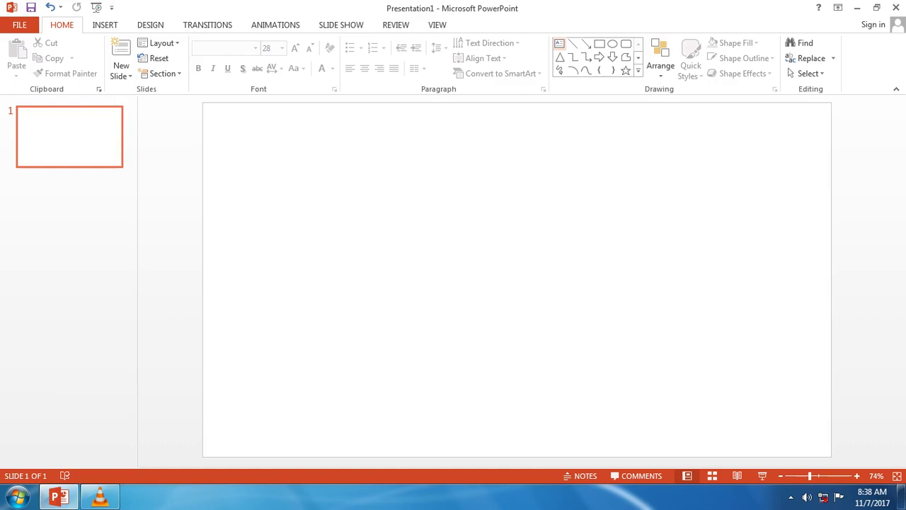
- Add a 24-point text box: 'Friends now I will show you how to Cut images with powerpoint shapes smoothly'
click(267, 155)
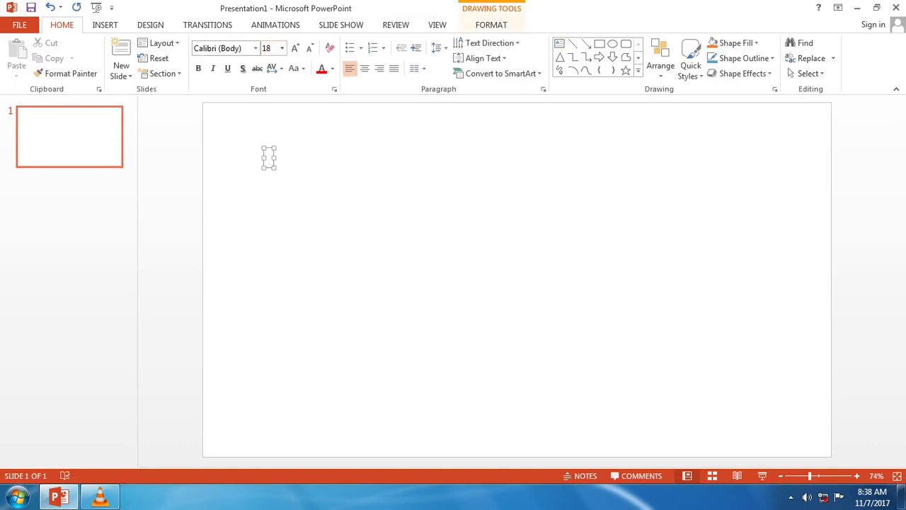
click(282, 48)
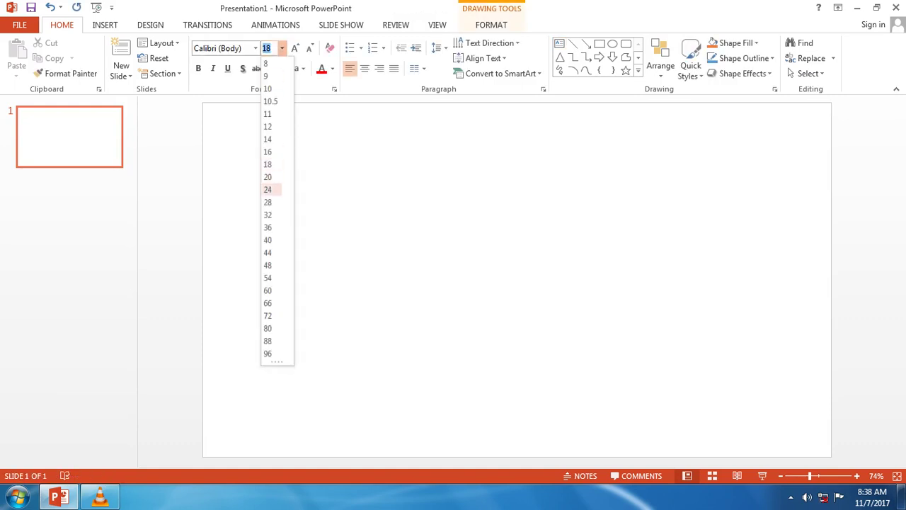
click(268, 189)
text(Friends )
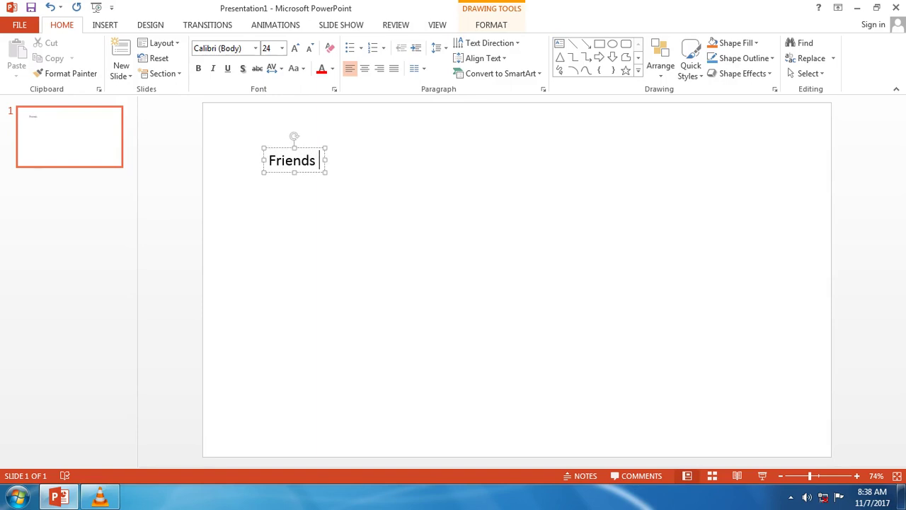
text(now I will show you how to Cut images s)
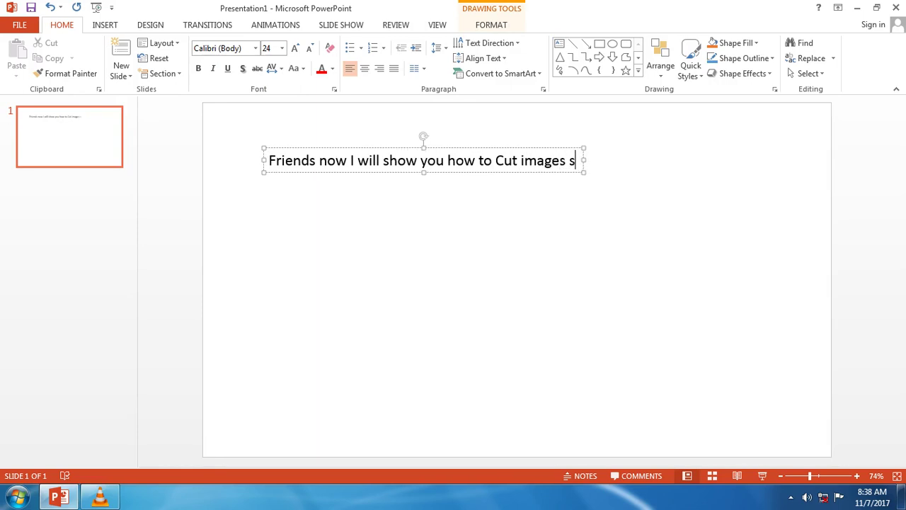
key(BackSpace)
key(BackSpace)
key(Left)
key(Left)
key(Right)
key(Right)
text(with powerpoint shapes)
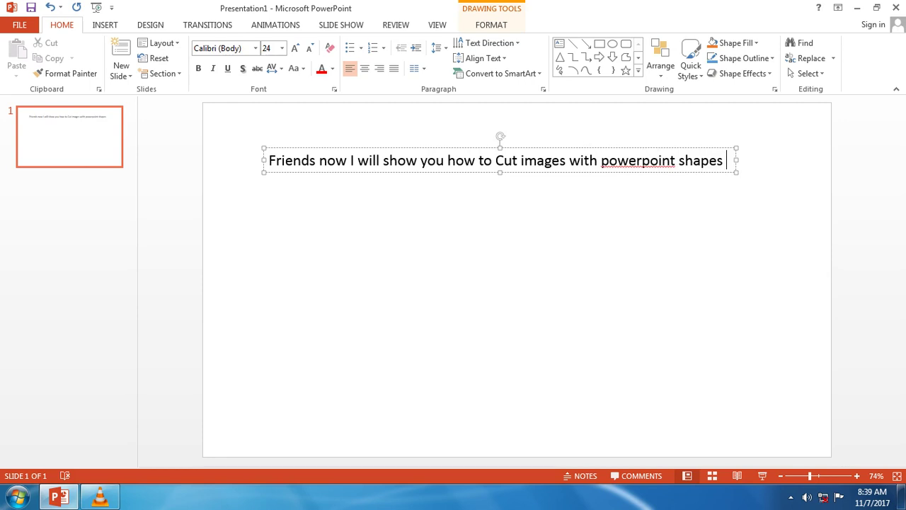
text( smoothly)
- Continue the intro with 'Like Photoshop or any other photo editing software.', a blank line, then 'Let's start.'
key(Return)
text(Like )
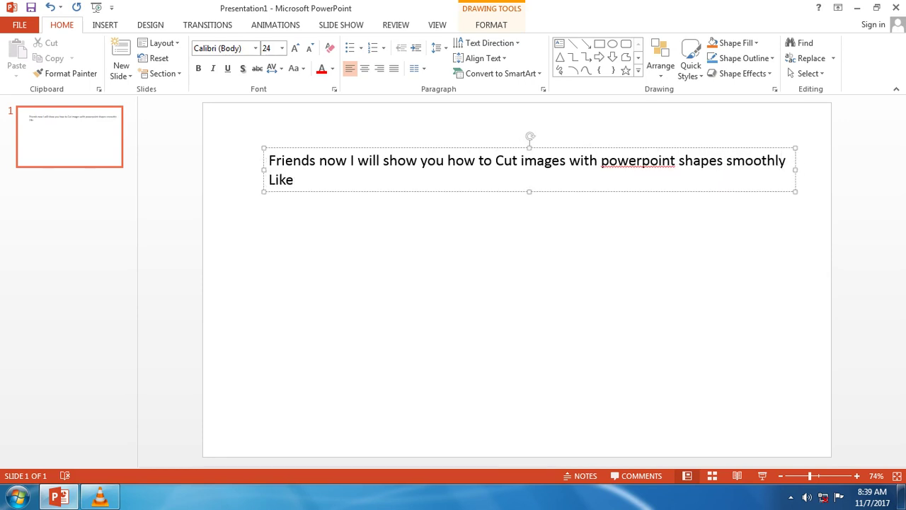
text(Photoshop or )
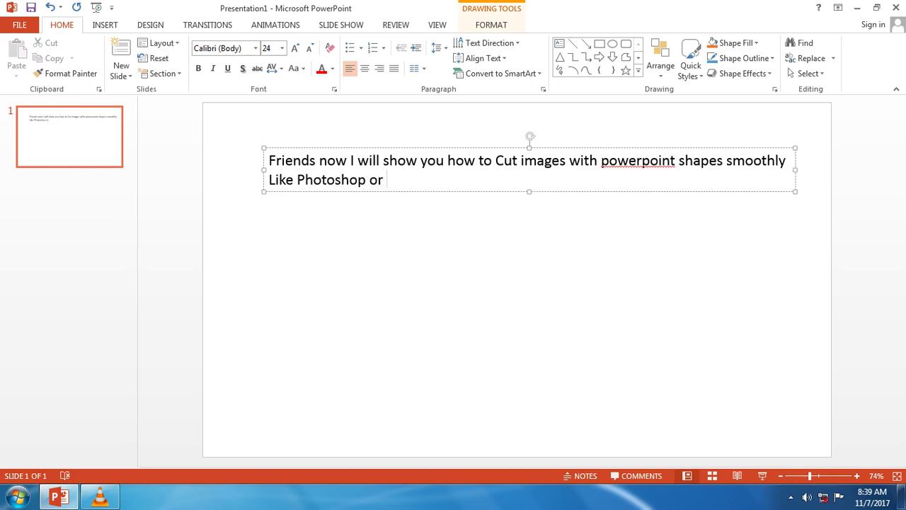
text(any other )
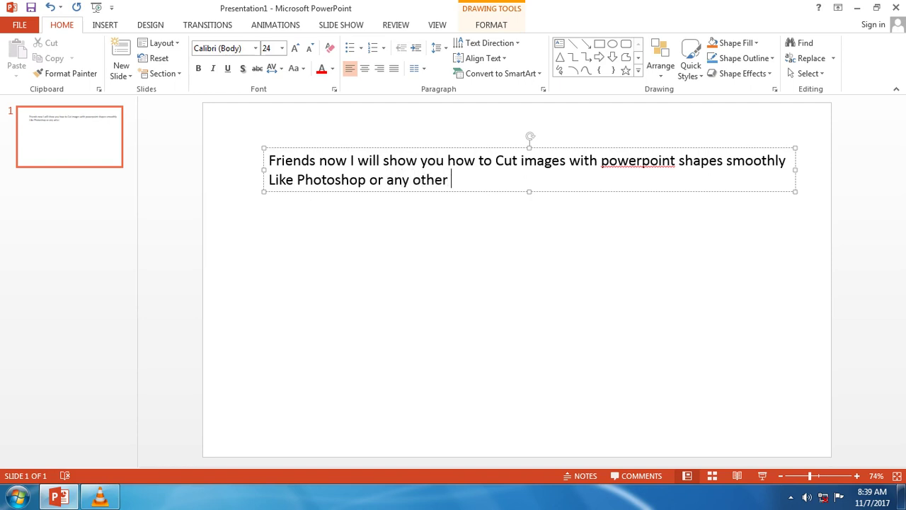
text(i)
key(BackSpace)
text(photo ed)
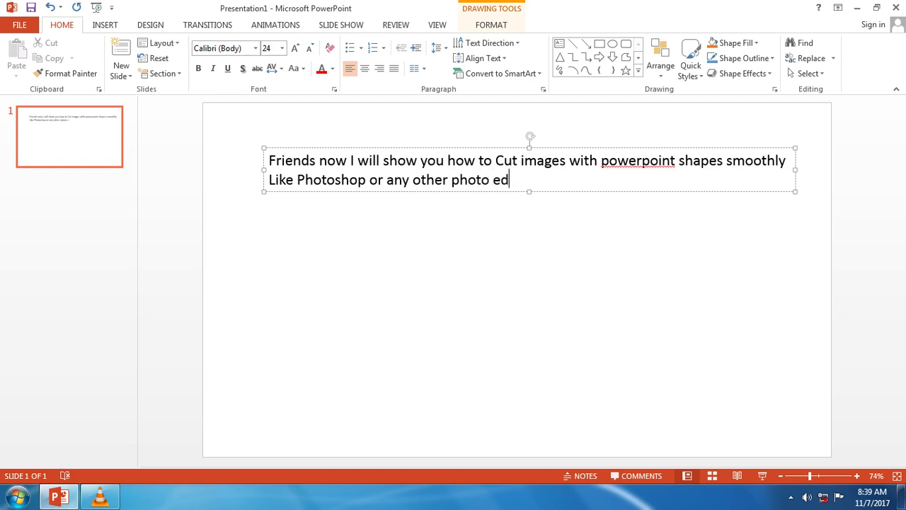
text(iting software)
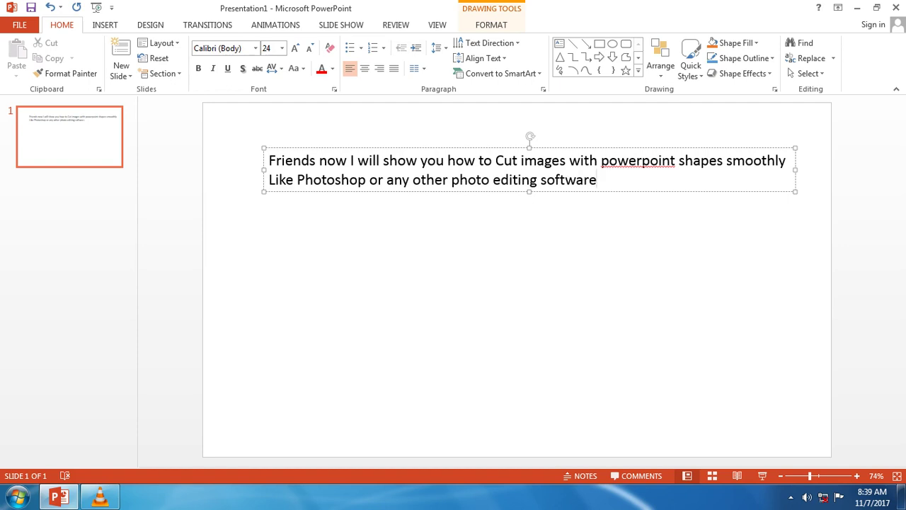
text(.)
key(Return)
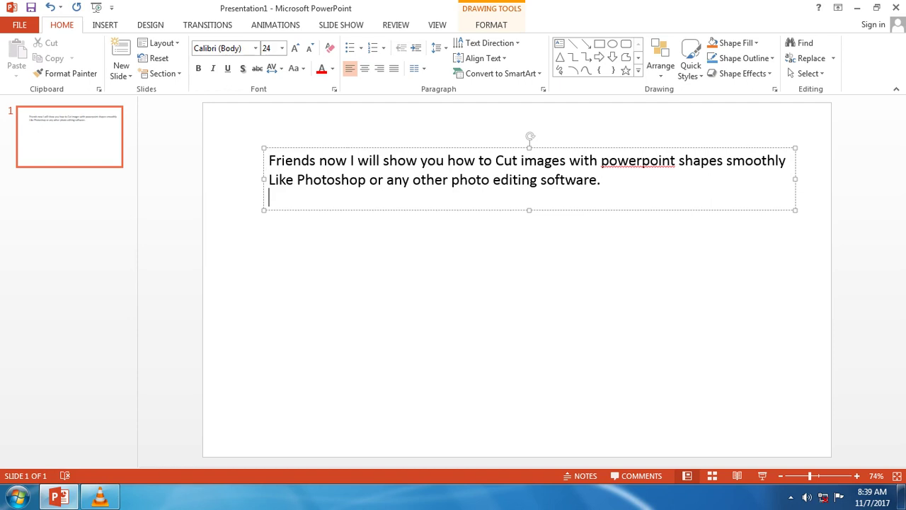
key(Return)
text(Let's start.)
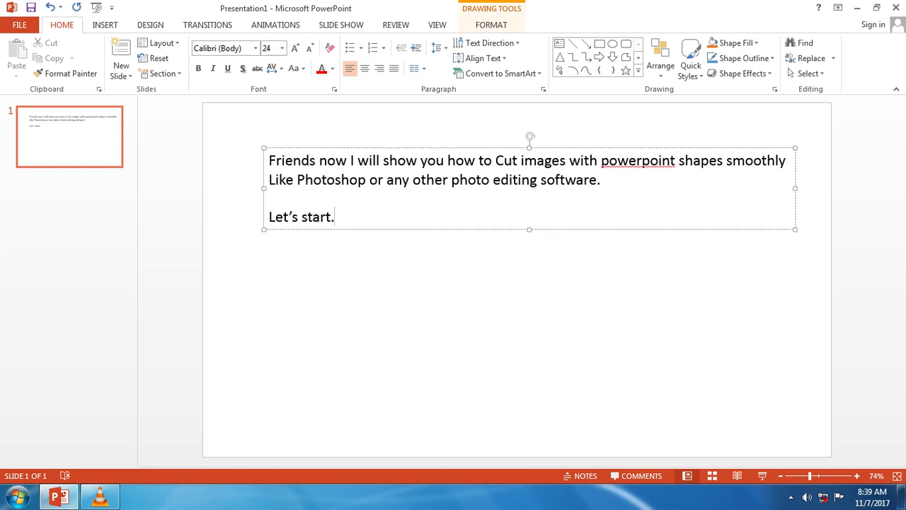
key(Escape)
key(Escape)
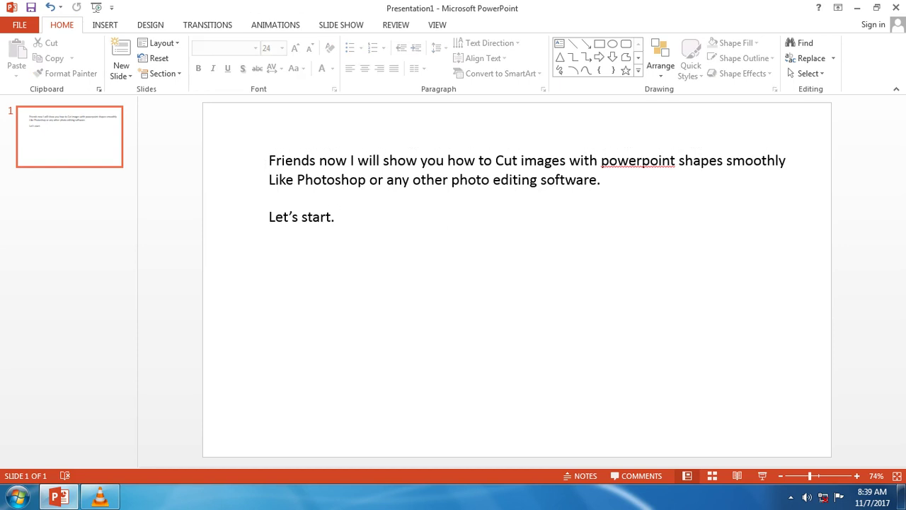
click(269, 160)
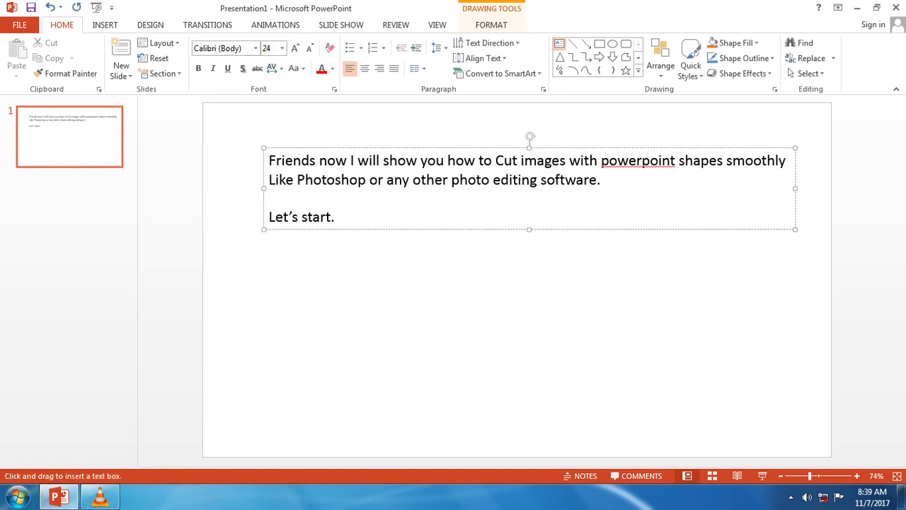
- Draw a text box below the intro reading 'Step:' and '1) Insert any picture'
drag(232, 269, 330, 461)
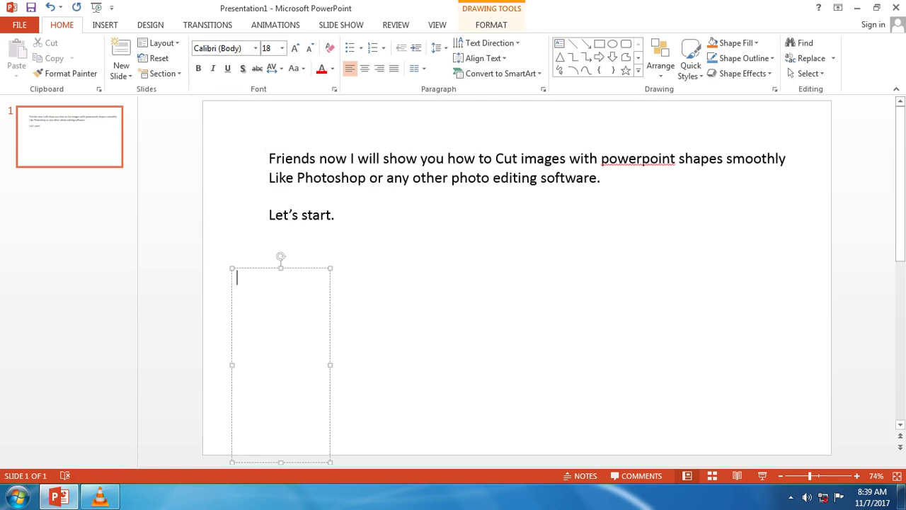
text(Firsh)
key(BackSpace)
key(BackSpace)
key(BackSpace)
key(BackSpace)
key(BackSpace)
text(Step:)
key(Return)
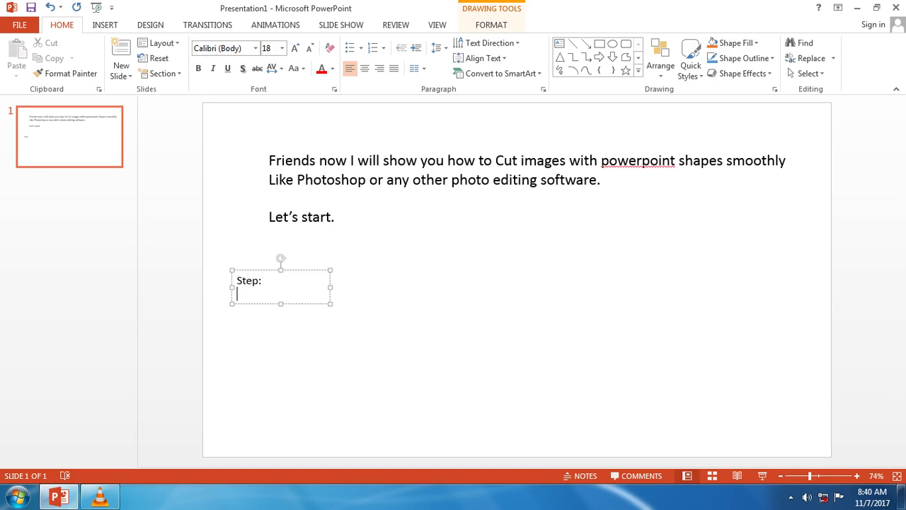
text(1) in ser)
key(BackSpace)
key(BackSpace)
key(BackSpace)
text(sert any pictu)
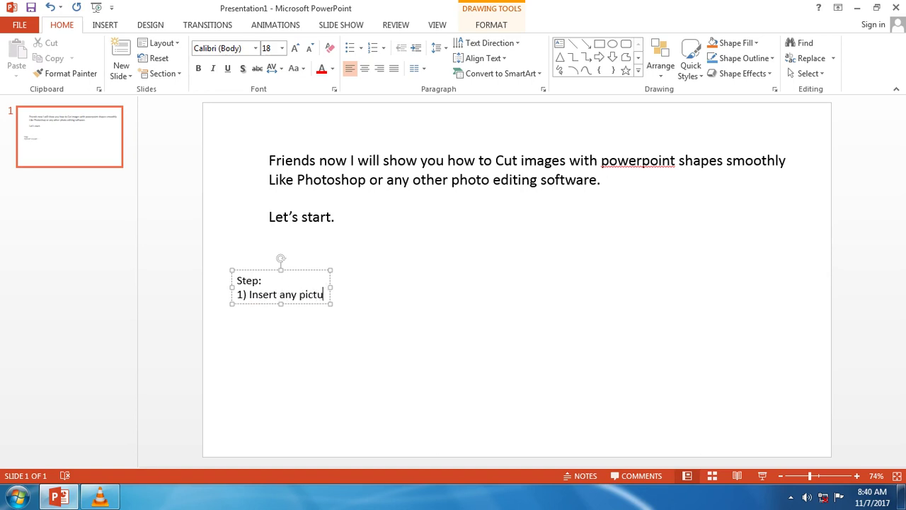
text(re)
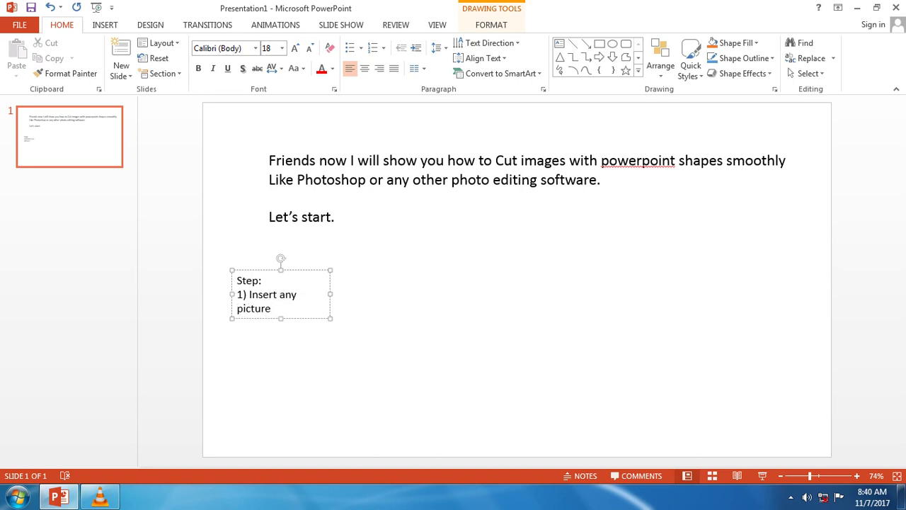
key(Escape)
key(Escape)
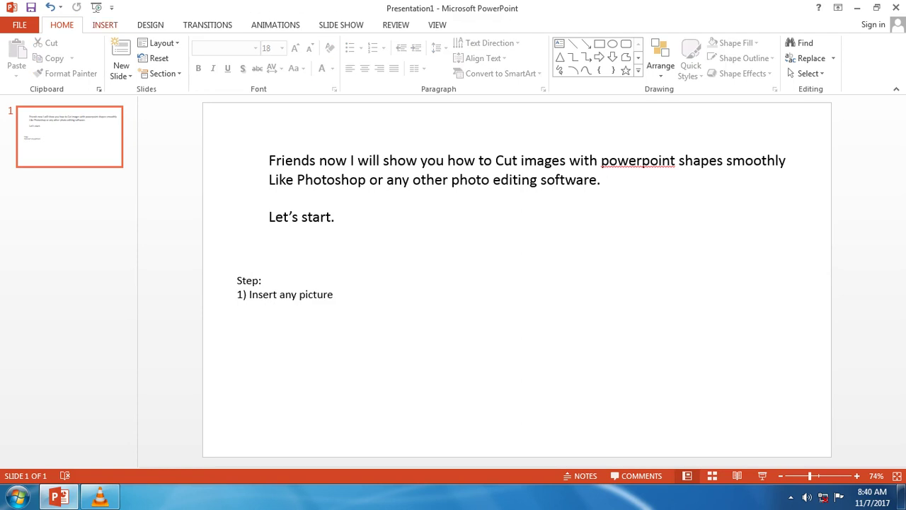
- Insert the football picture from the D:\image folder and nudge it beside the steps list
click(105, 25)
click(85, 58)
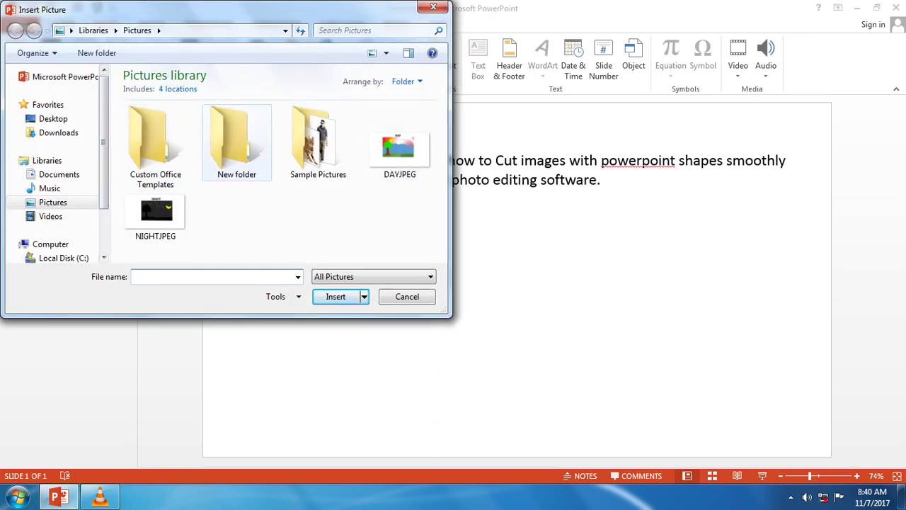
scroll(57, 163, down, 2)
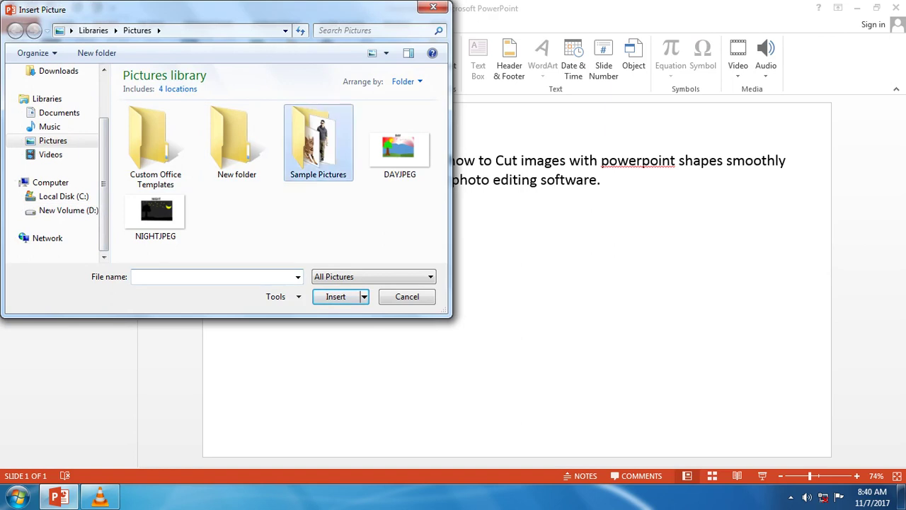
double_click(318, 142)
click(68, 210)
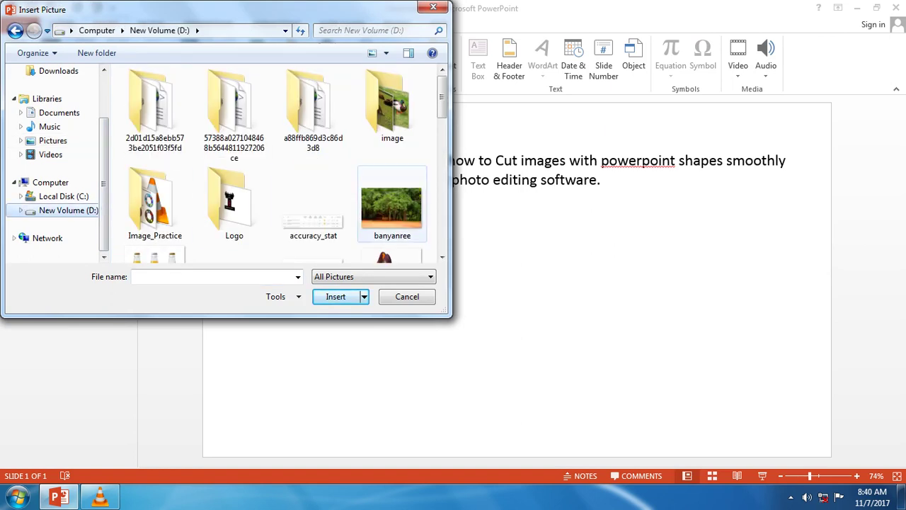
double_click(392, 106)
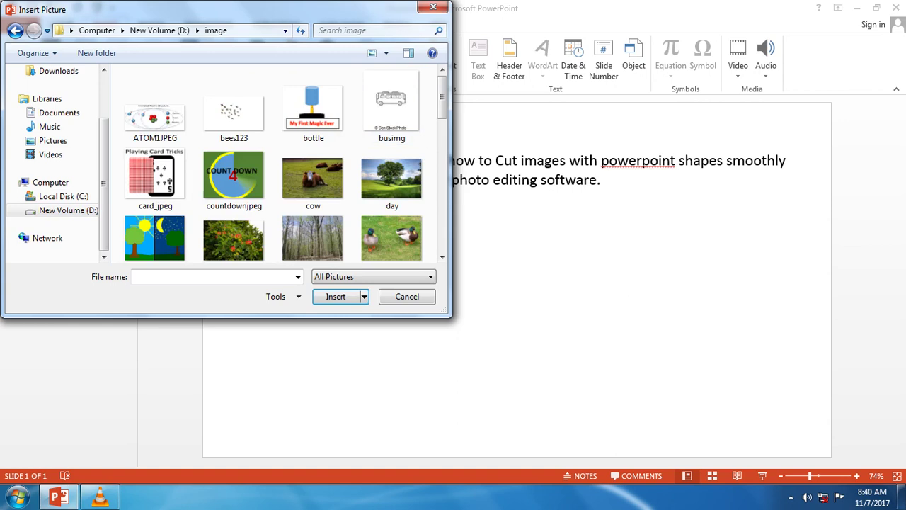
scroll(311, 93, down, 2)
scroll(306, 92, down, 1)
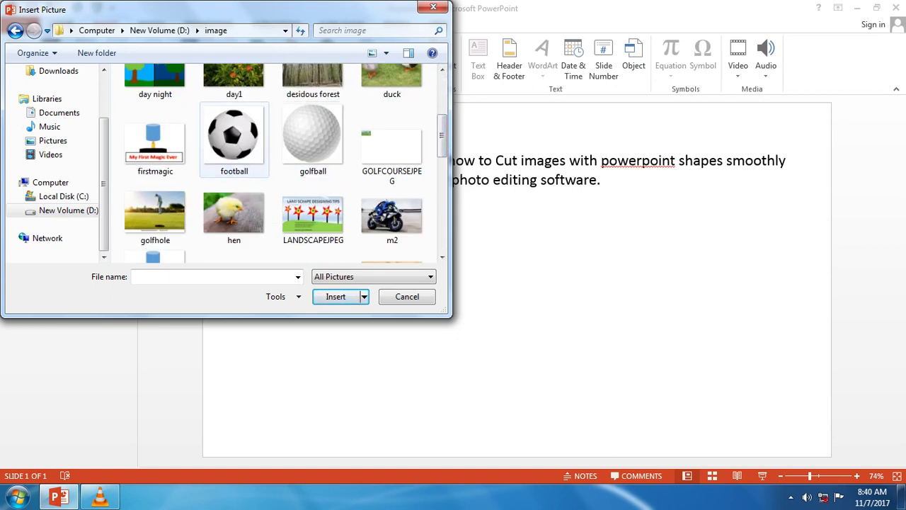
click(233, 138)
double_click(234, 138)
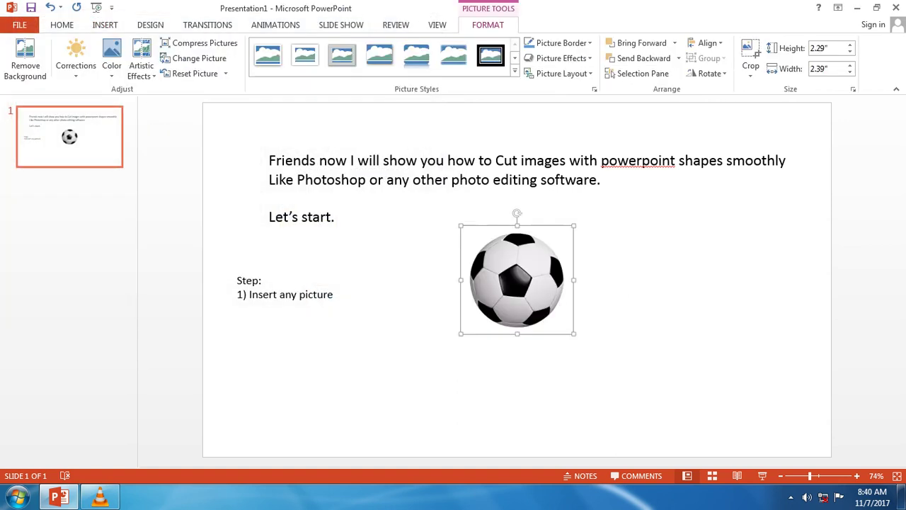
mouse_move(517, 280)
mouse_down()
mouse_move(486, 294)
mouse_move(514, 270)
mouse_up()
key(Escape)
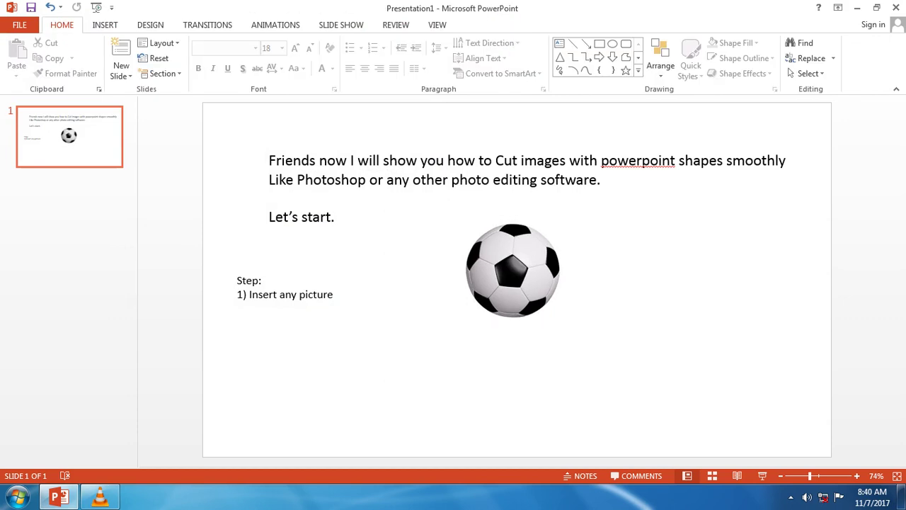
- Move the football picture further right and down on the slide
click(284, 288)
click(513, 270)
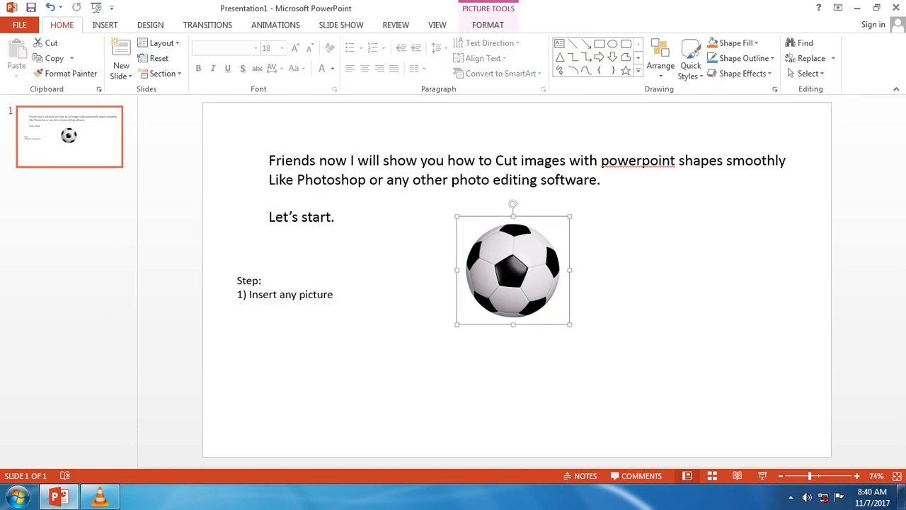
drag(513, 269, 585, 283)
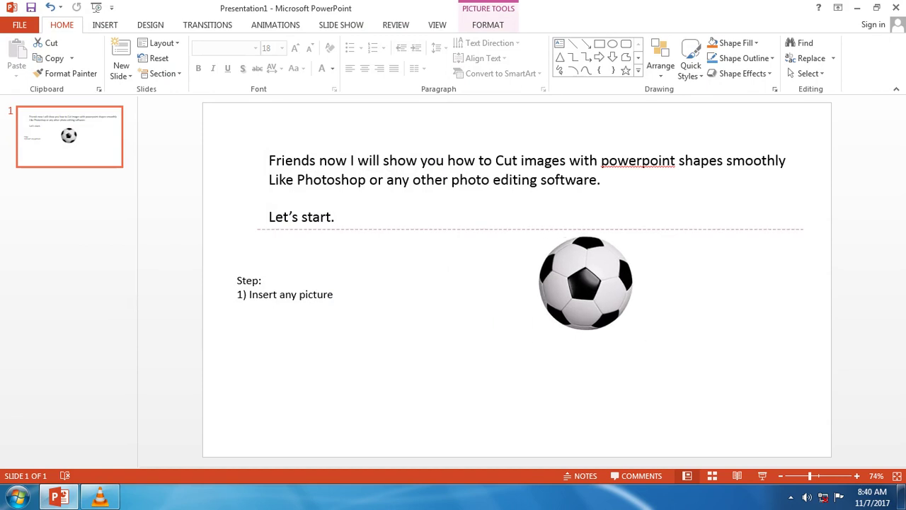
key(Escape)
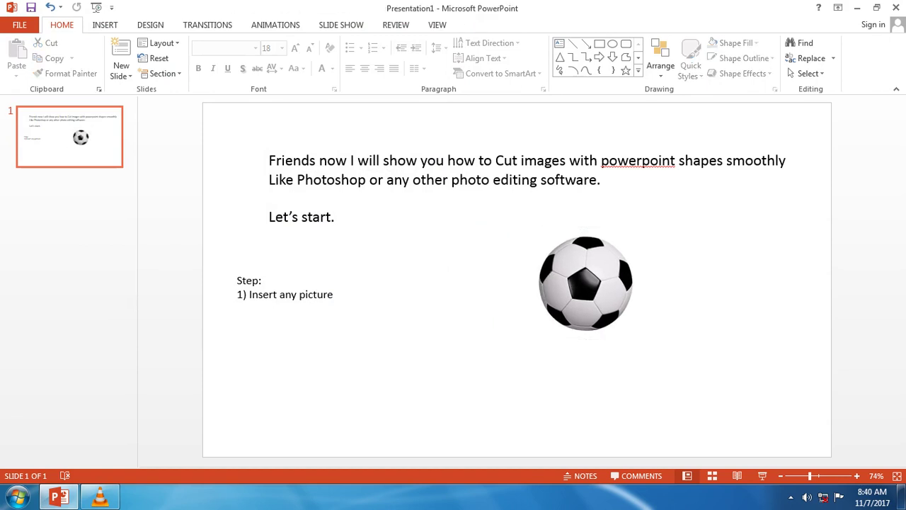
- Give the slide a solid fill background of Green, Accent 6, Darker 25%
right_click(706, 236)
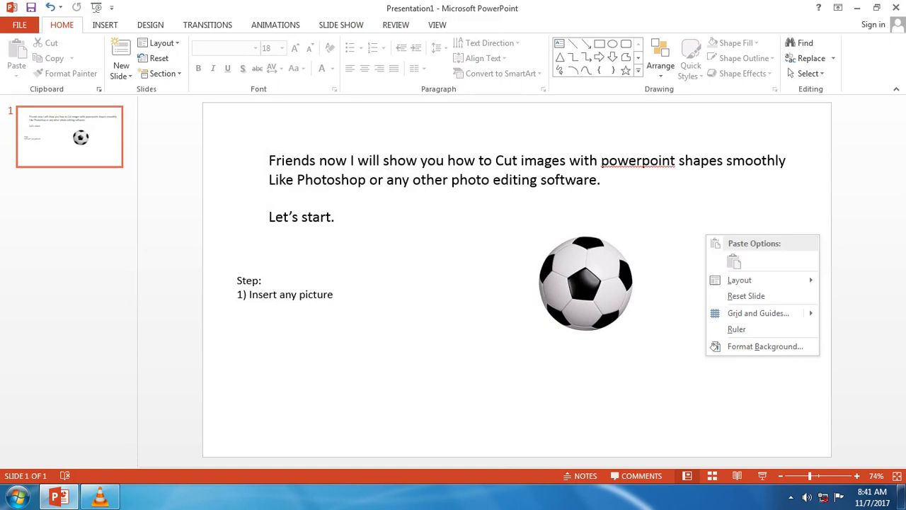
key(Escape)
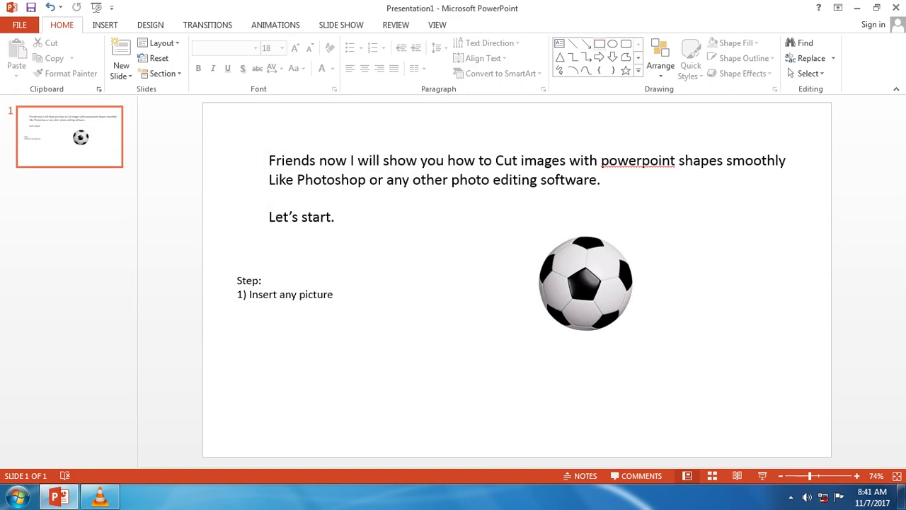
click(600, 43)
right_click(661, 236)
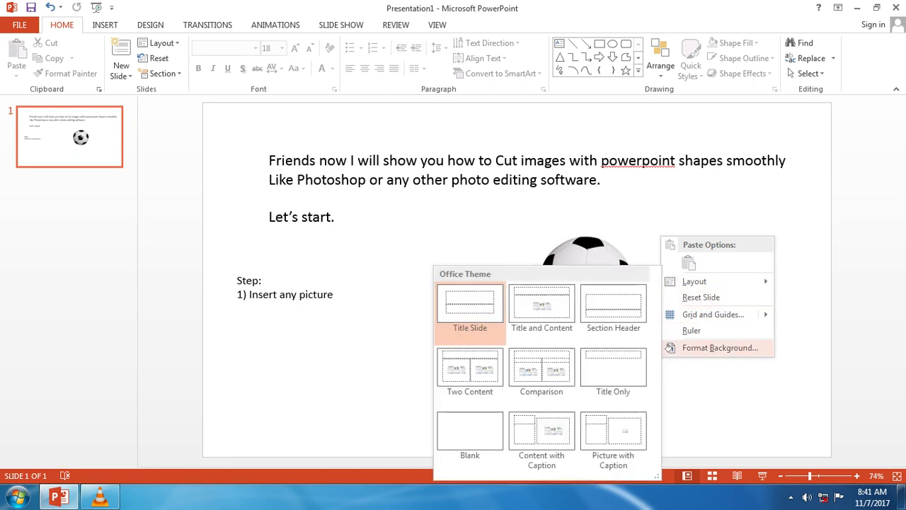
key(Escape)
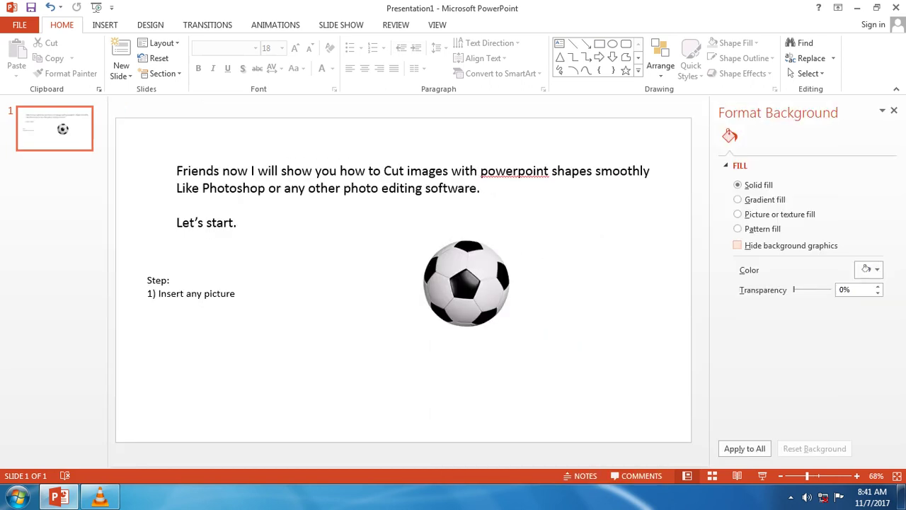
click(867, 269)
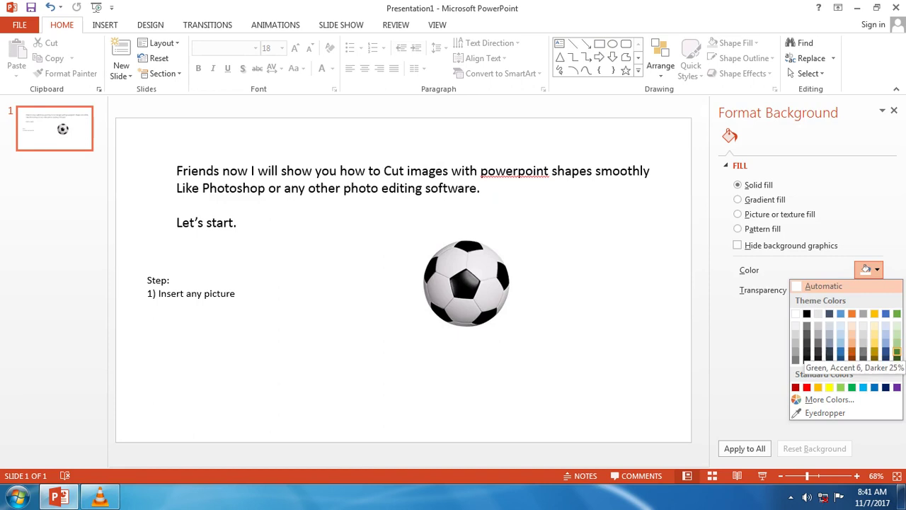
click(897, 349)
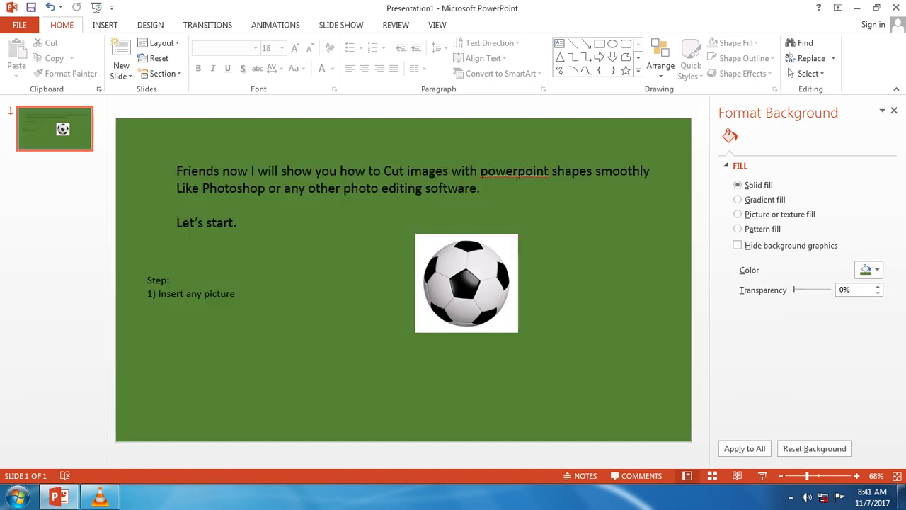
click(208, 286)
click(492, 25)
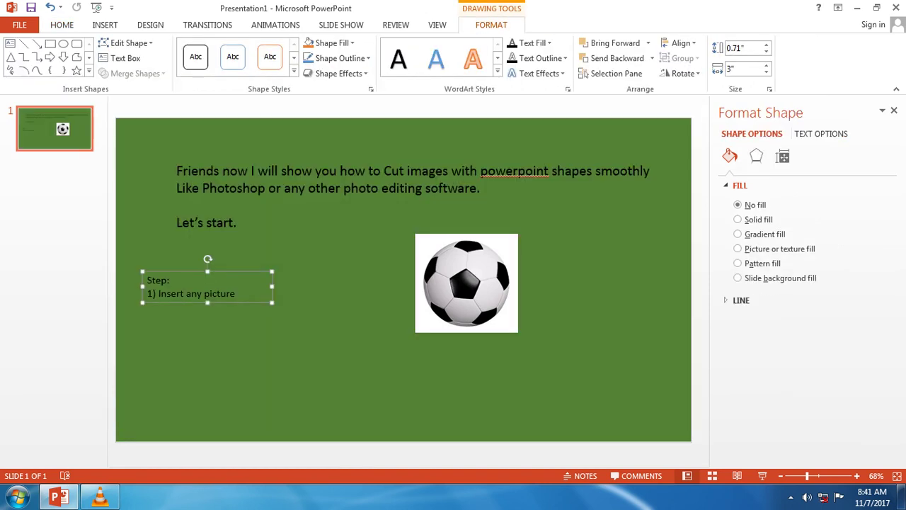
- Add the remark '(we see the white background unwanted here)' below step 1
key(Return)
key(BackSpace)
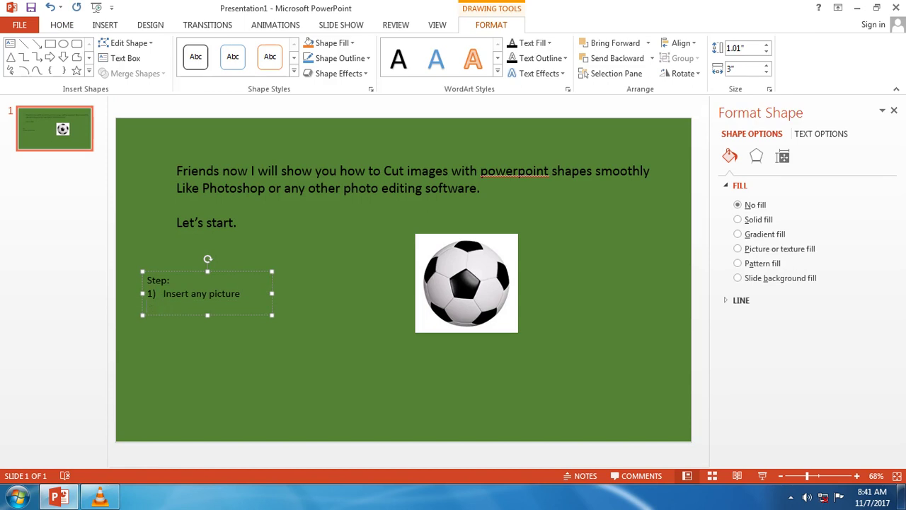
text(()
text(we see)
text( the white background)
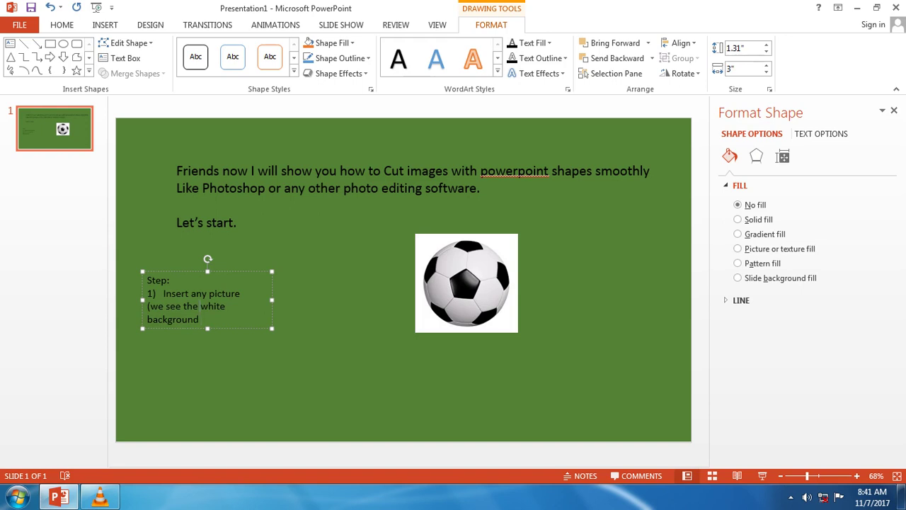
text(unwanted)
text(here))
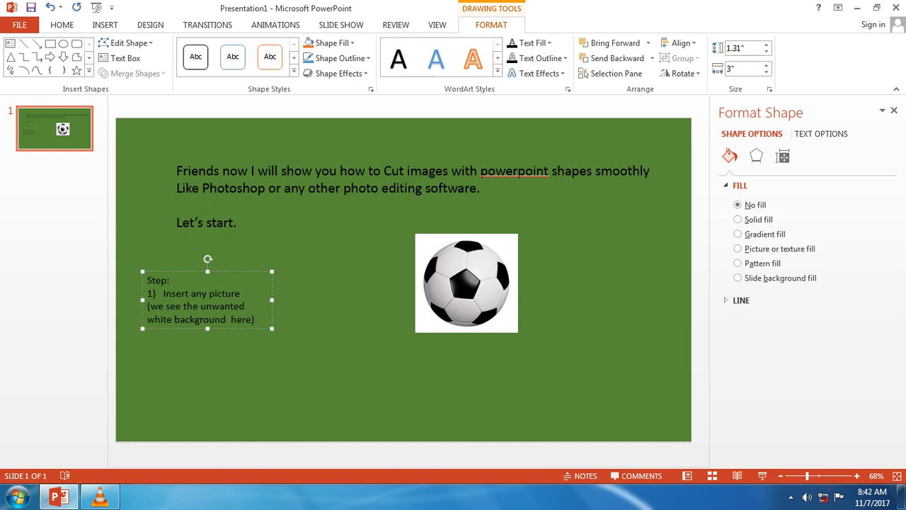
key(Return)
key(Return)
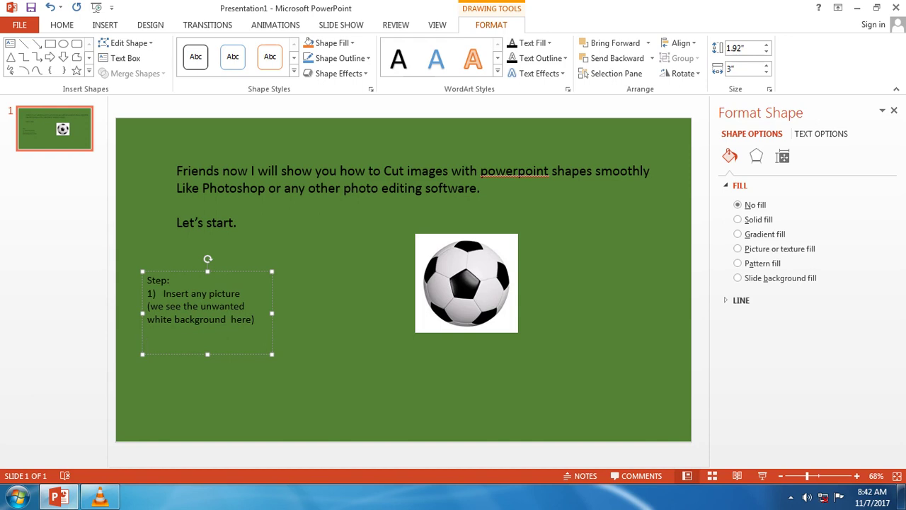
- Add 'To remove the white background :-' and 'Step: 1) select oval shape and cover the ball with the shape'
text(To remove the white background)
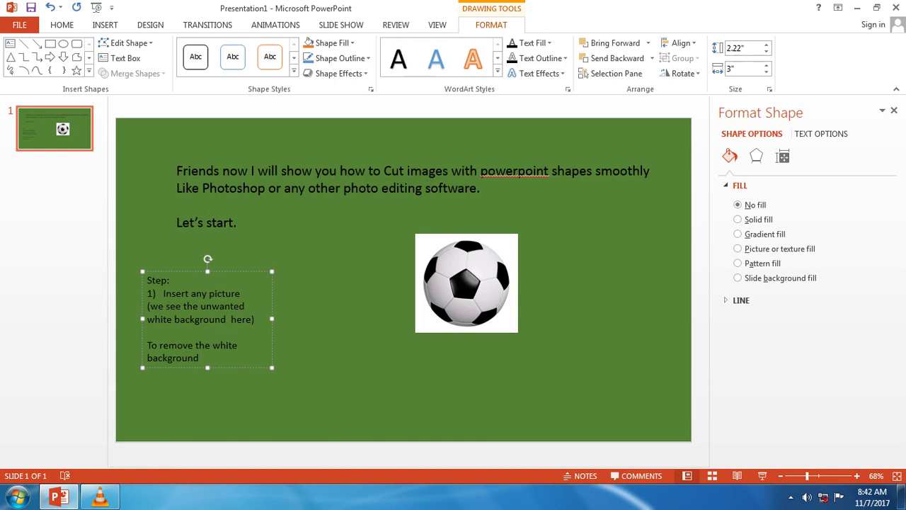
text(:-)
key(Return)
key(Return)
text(step: sele)
key(BackSpace)
key(BackSpace)
key(BackSpace)
key(BackSpace)
key(BackSpace)
text(1) select )
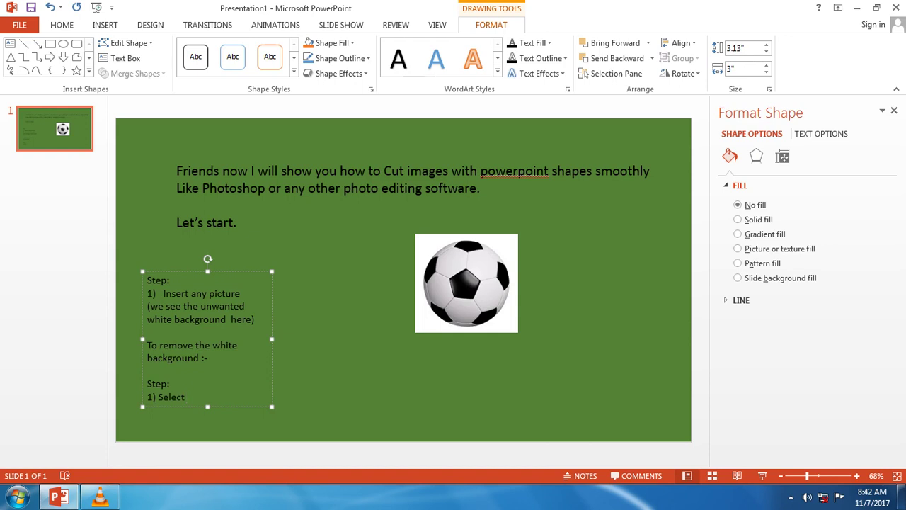
text(oval shape)
text( and draw)
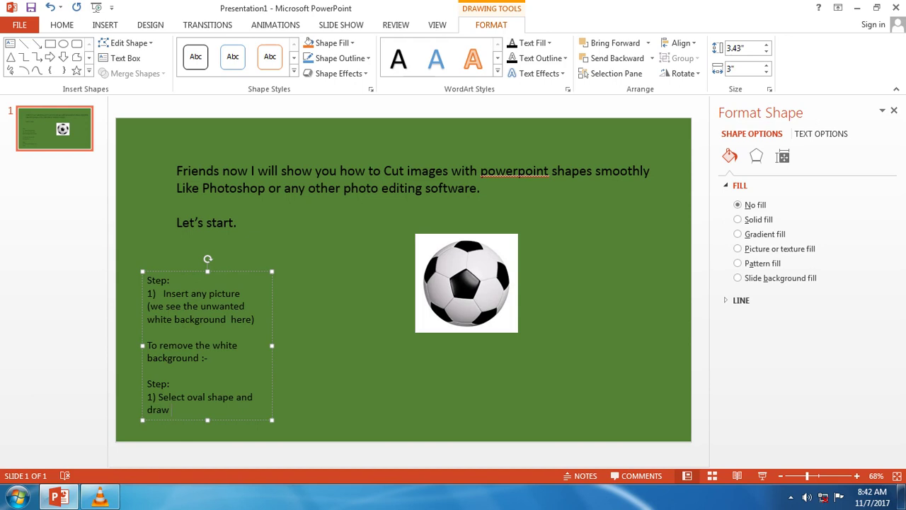
key(BackSpace)
key(BackSpace)
key(BackSpace)
key(BackSpace)
text(cover t)
text(he ball with)
text( the shape)
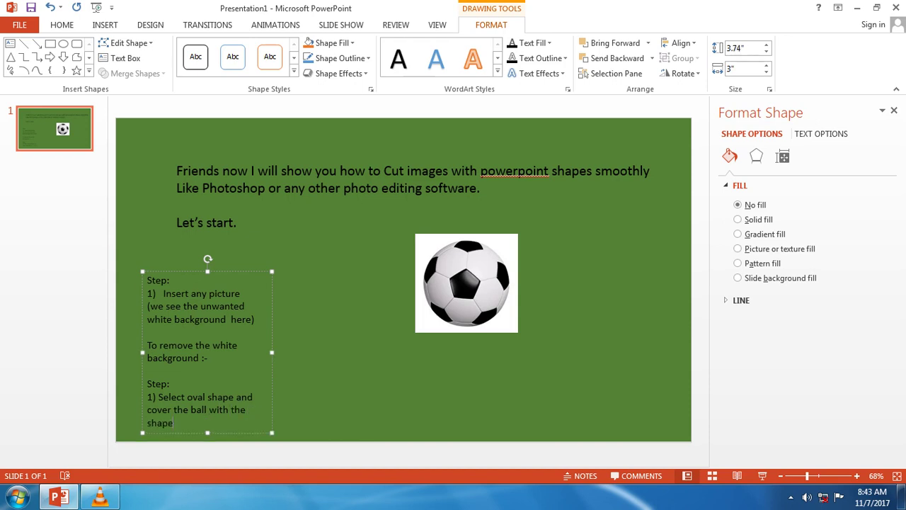
key(Escape)
key(Escape)
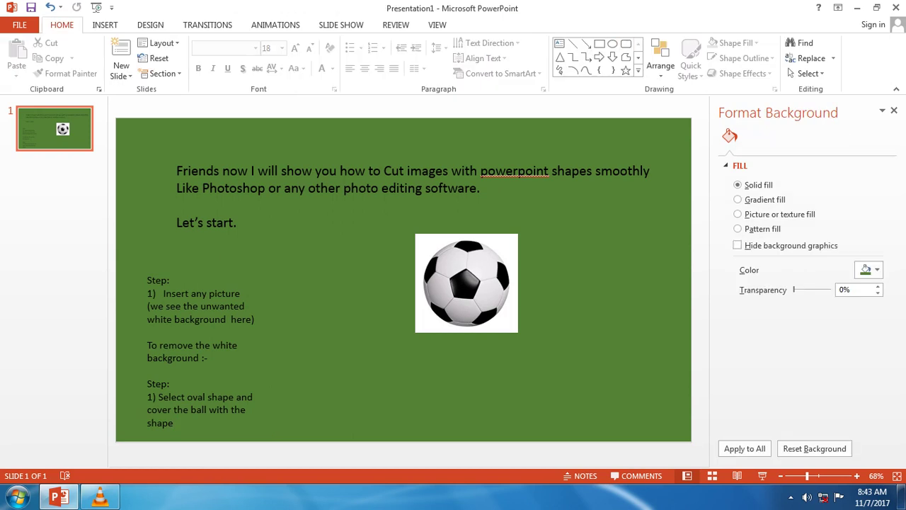
- Draw an oval over the football and align it with the ball's centre
click(613, 44)
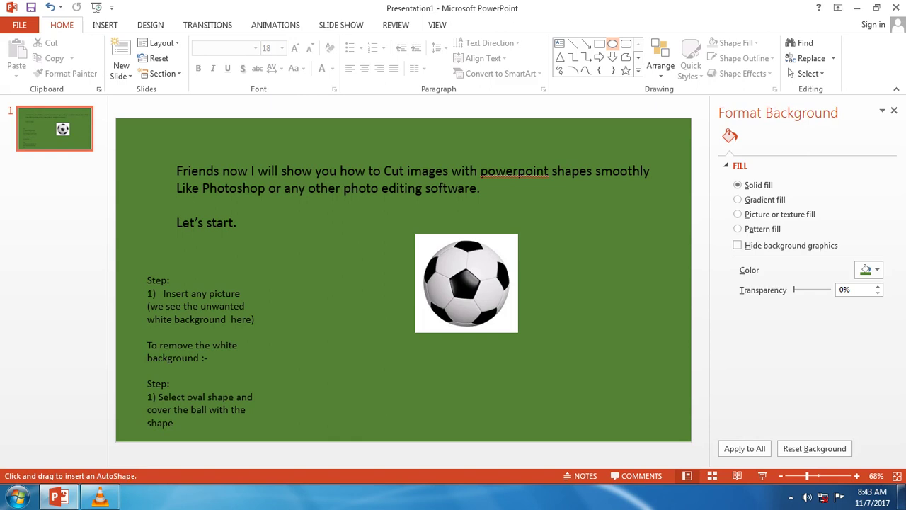
drag(438, 249, 507, 319)
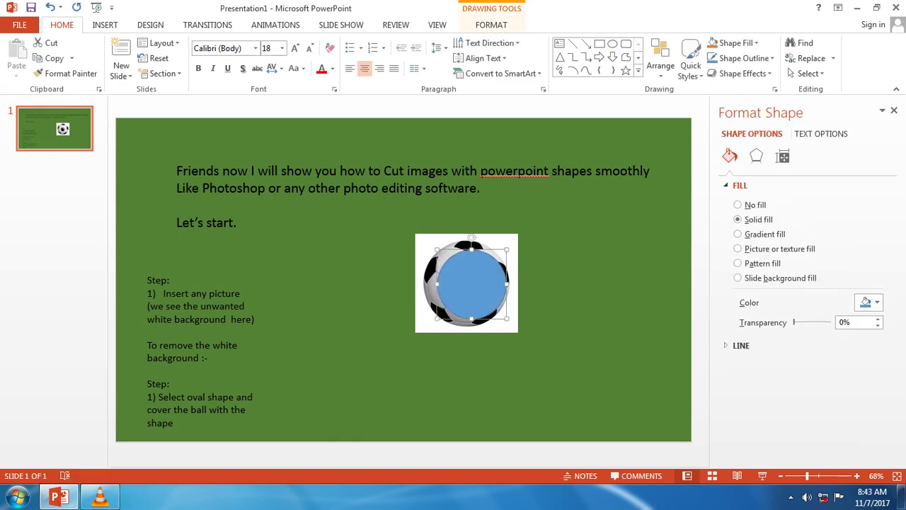
scroll(467, 284, up, 5)
mouse_move(404, 262)
mouse_down()
mouse_move(389, 262)
mouse_move(389, 252)
mouse_up()
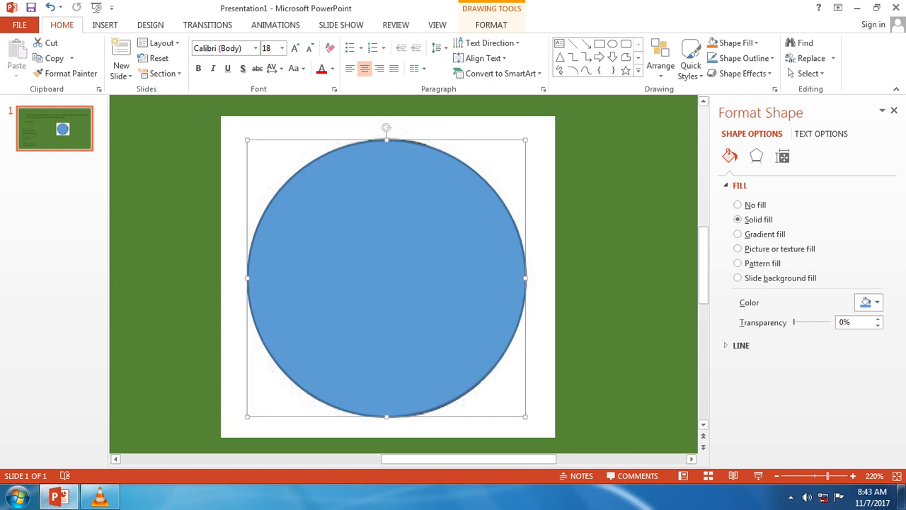
drag(828, 476, 808, 475)
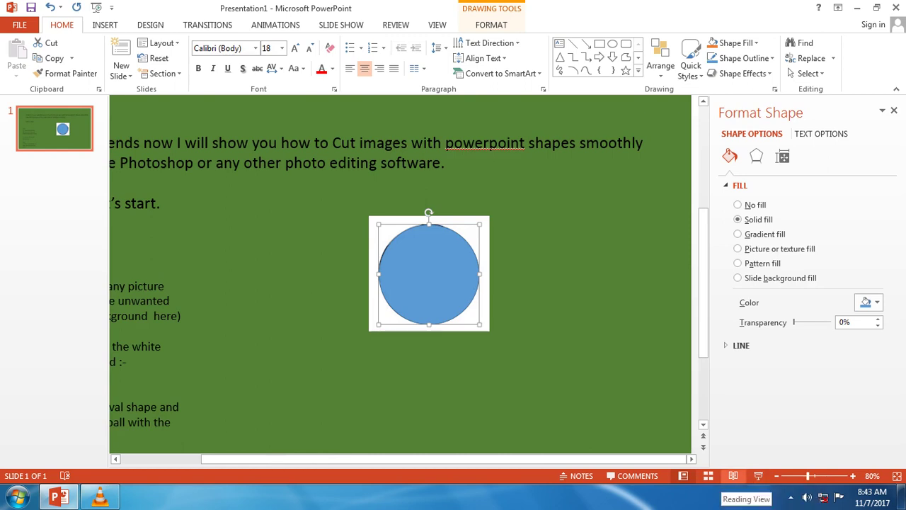
scroll(403, 279, left, 3)
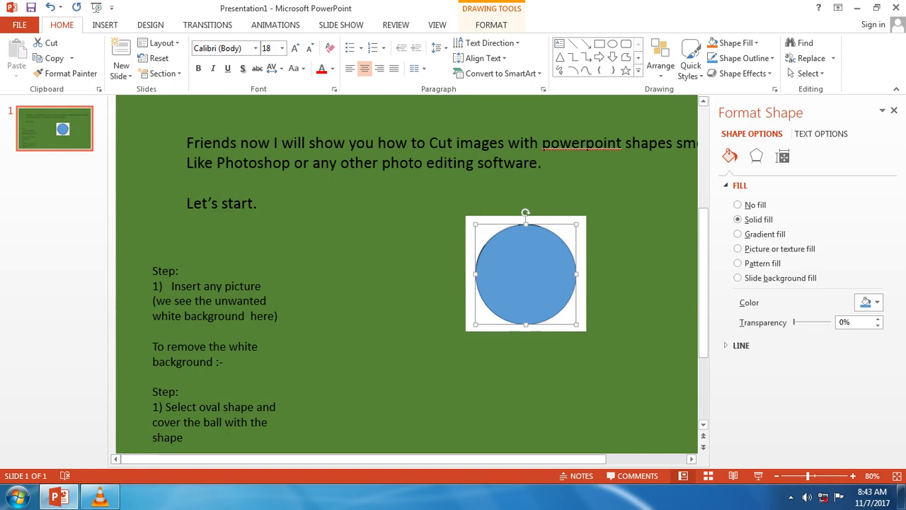
click(260, 286)
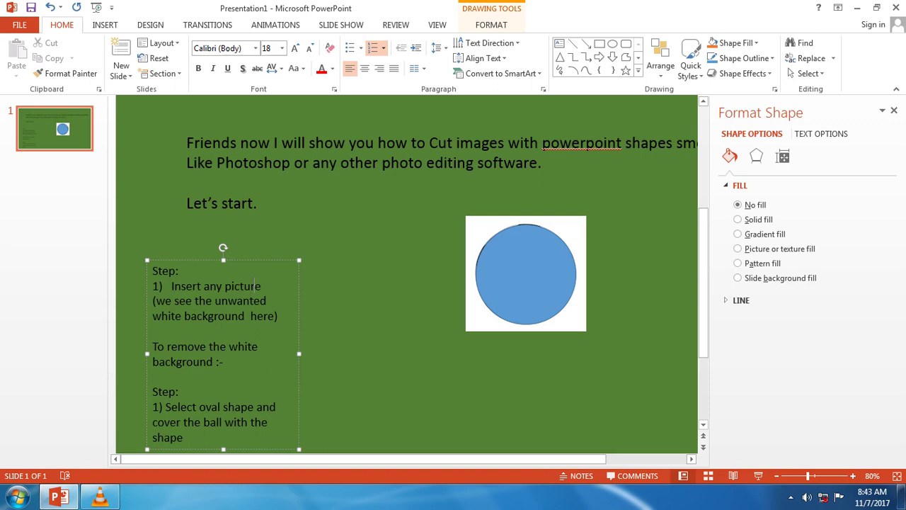
- Move the step notes up beside the circle and add '2) Click the on the whole white image'
drag(148, 305, 285, 212)
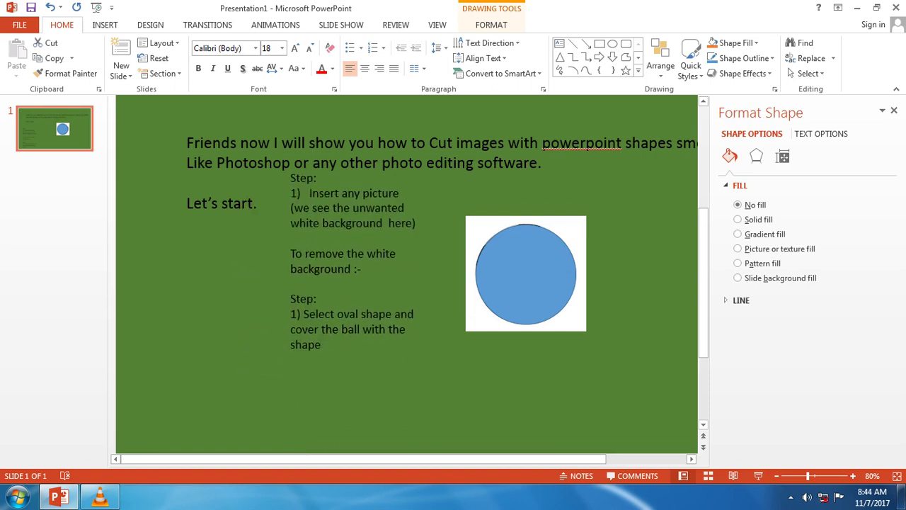
key(F2)
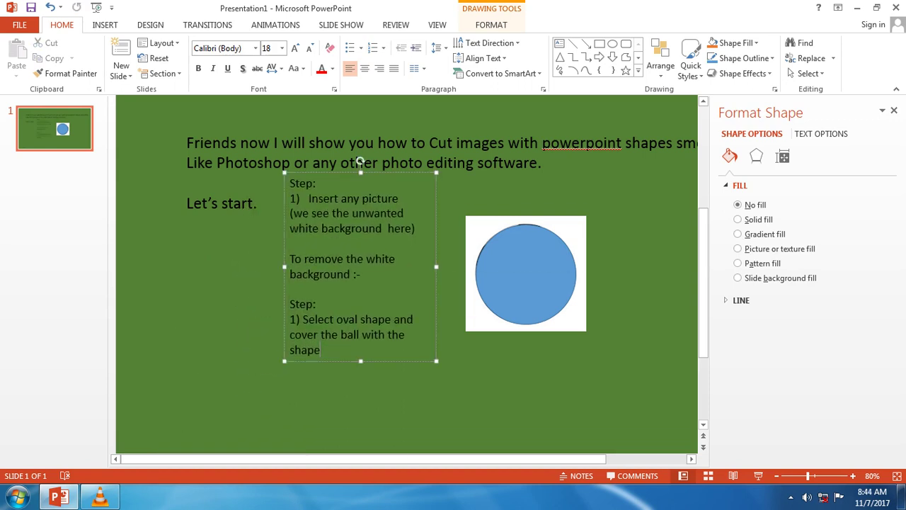
key(Return)
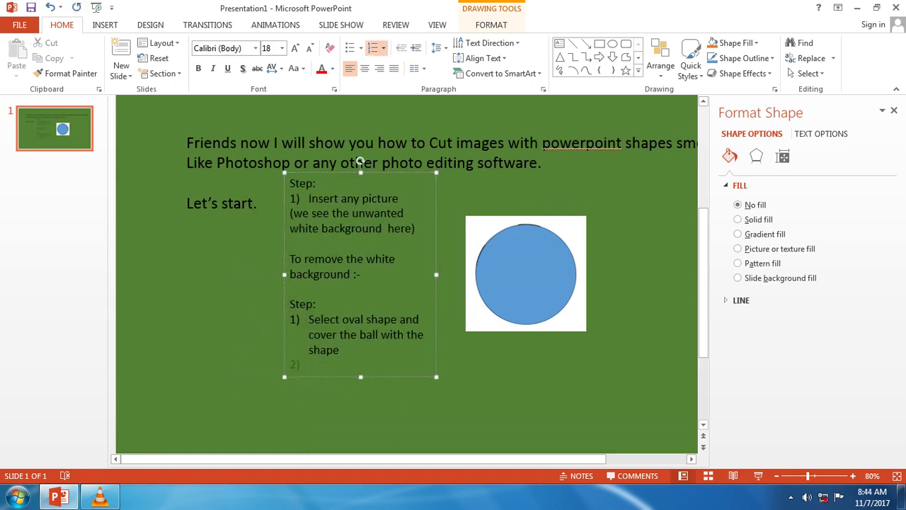
key(BackSpace)
text(2) )
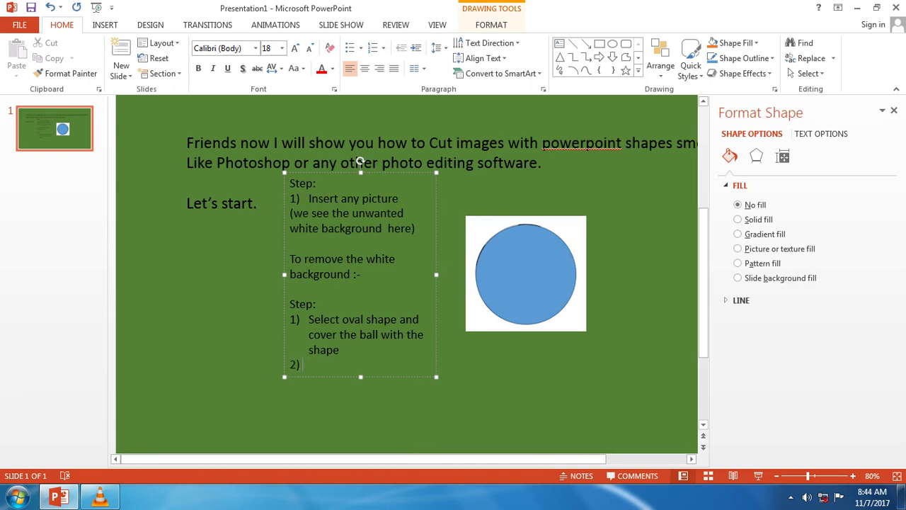
text(C)
text(lick )
text(the )
text(imag)
key(BackSpace)
key(BackSpace)
key(BackSpace)
key(BackSpace)
text(ov)
key(BackSpace)
key(BackSpace)
text(on the whole)
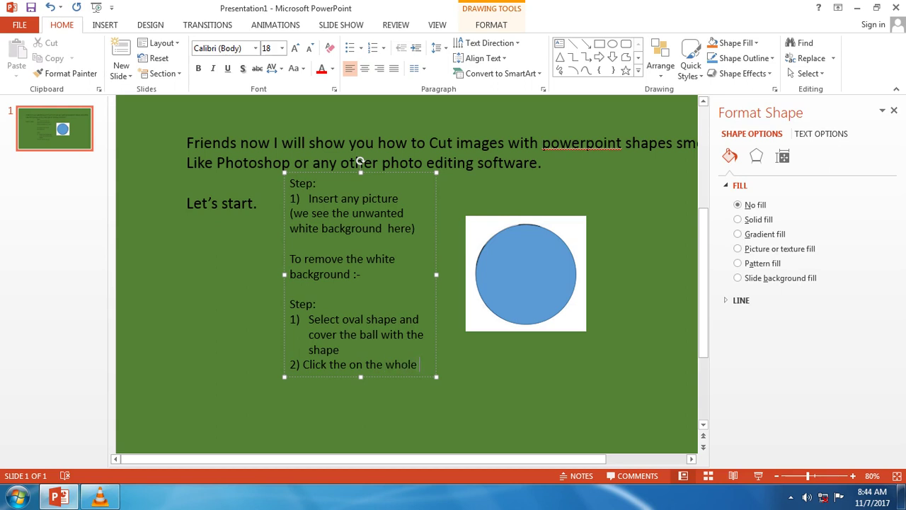
text( white image)
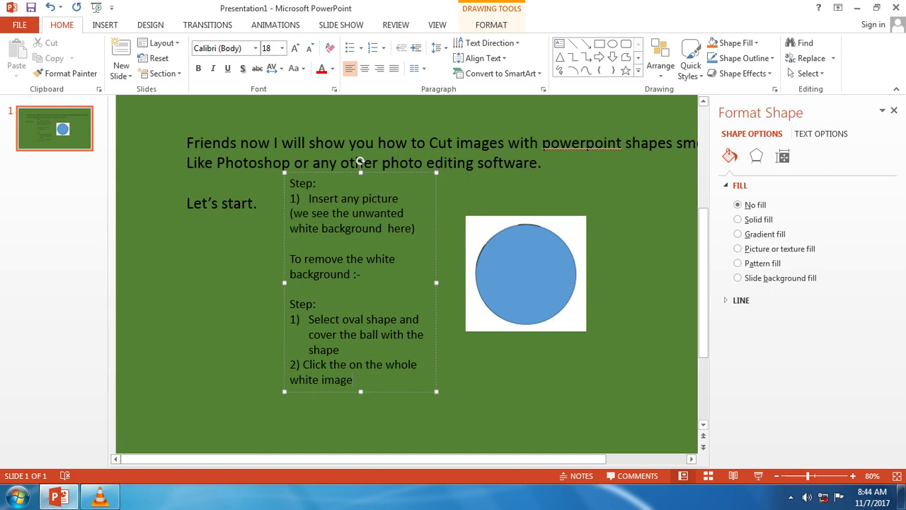
- Delete 'whole' from step 2 and add '3) Then Hold Shift key+select the ball'
double_click(401, 364)
key(Delete)
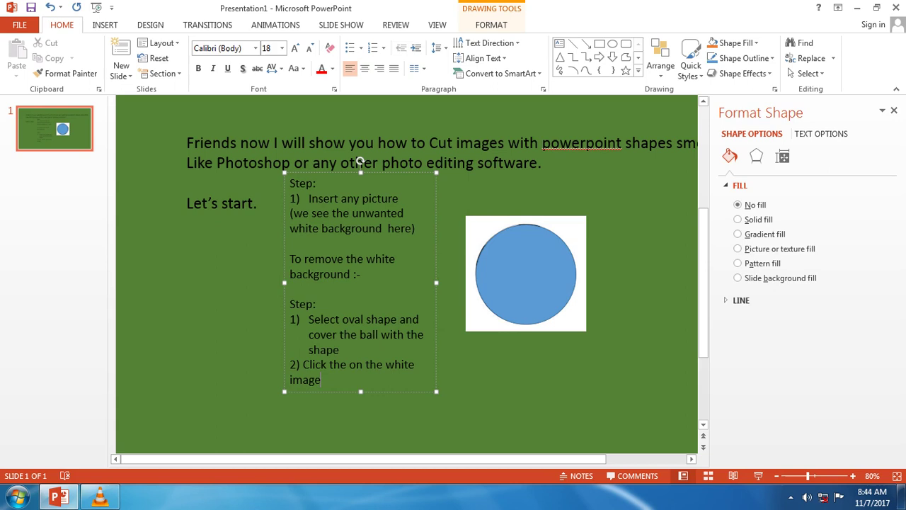
key(Return)
text(3))
text(Then)
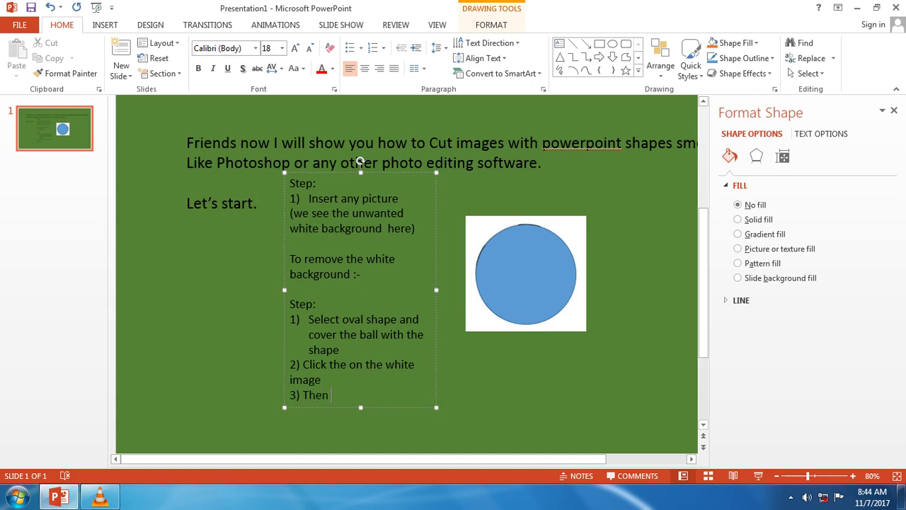
text( Hold Shift key+se)
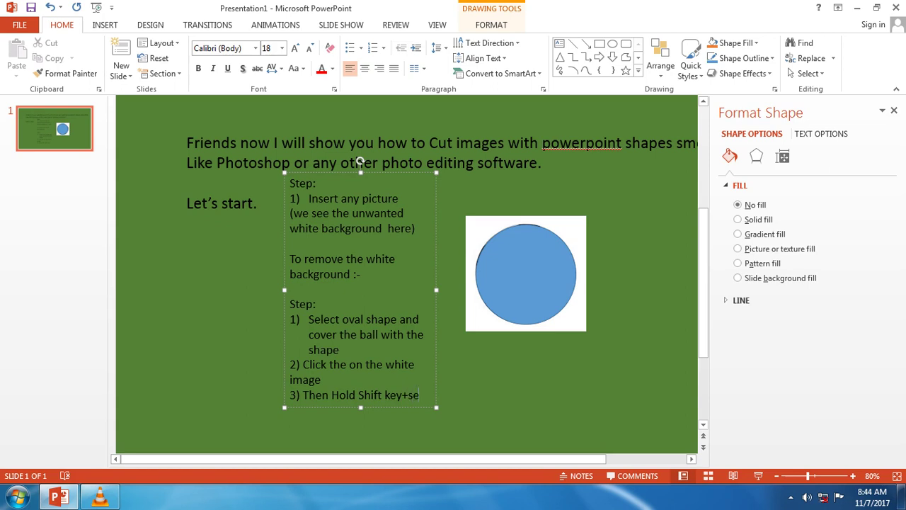
text(lect the )
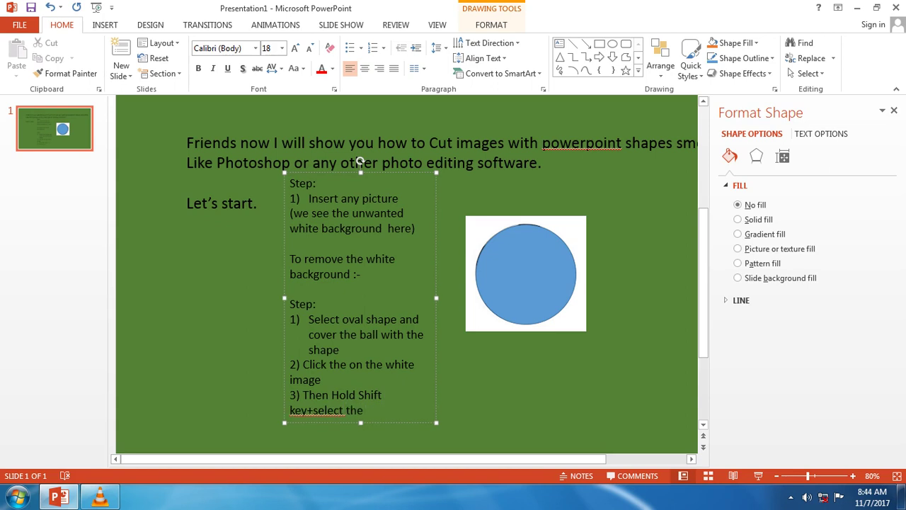
text(ball)
- Reword step 3 to 'Then Hold Shift key+click on the oval(ball)'
double_click(318, 410)
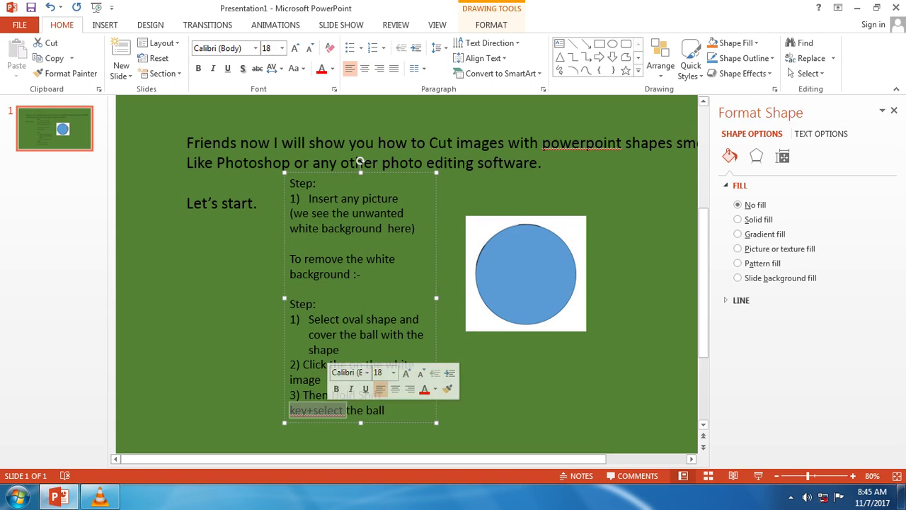
click(318, 410)
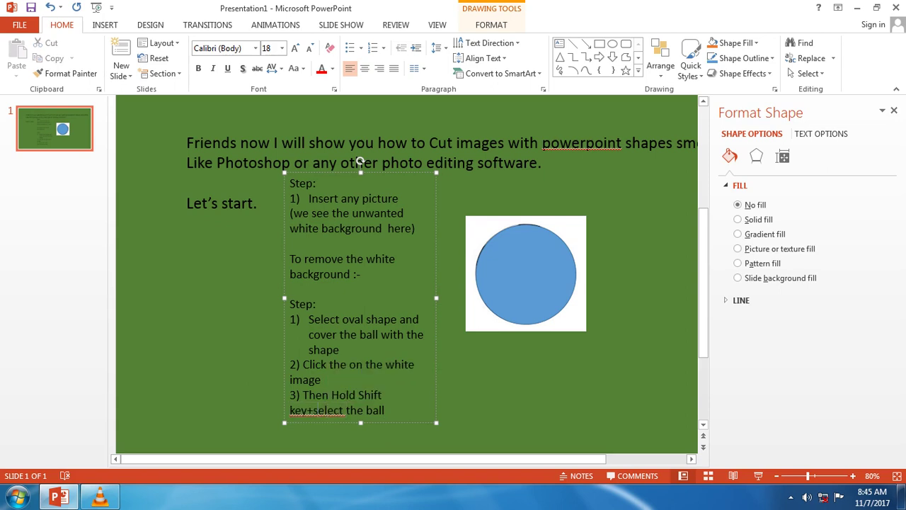
key(BackSpace)
key(BackSpace)
key(BackSpace)
key(BackSpace)
key(Delete)
key(Delete)
text(click)
text(on)
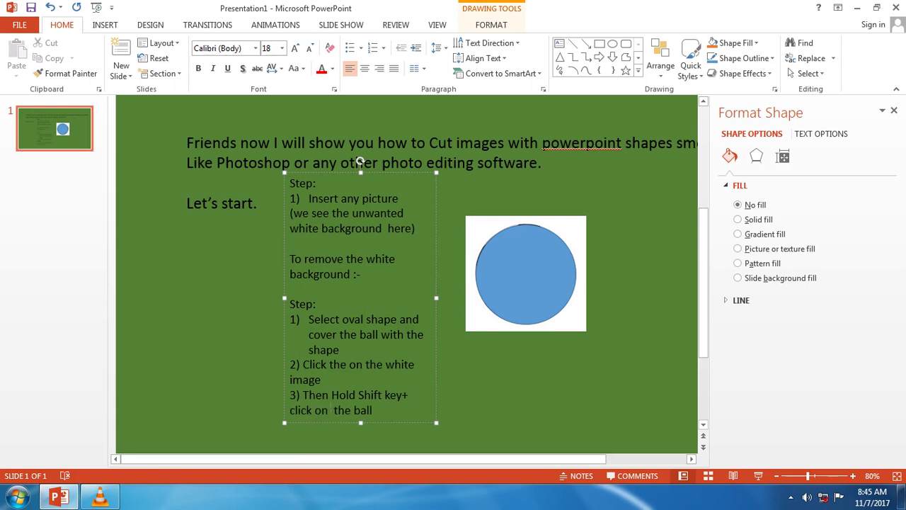
double_click(362, 410)
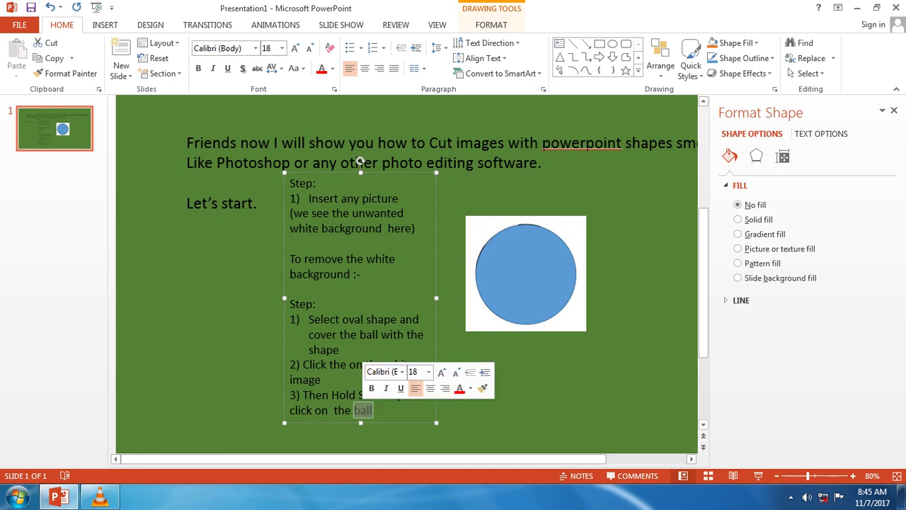
text(oval)
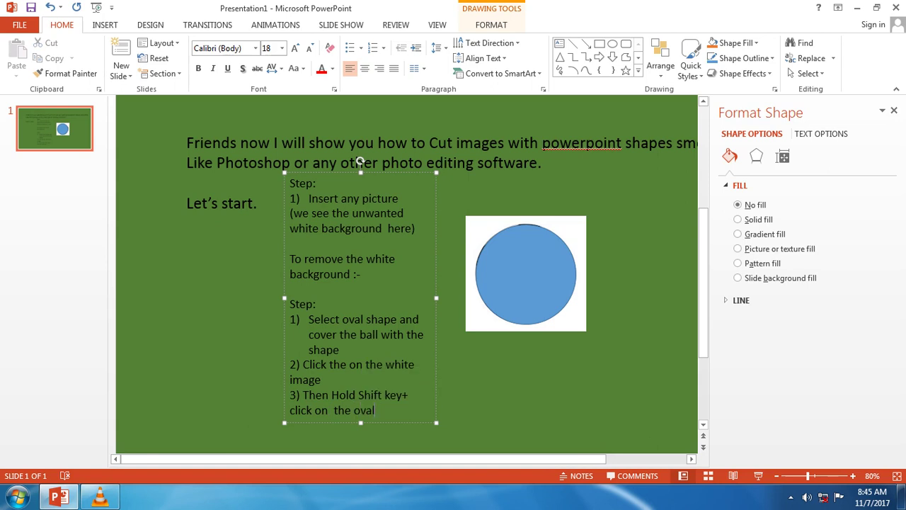
text(()
text(ball))
- Start a '4)' line after step 3 in the steps box
double_click(376, 410)
click(531, 396)
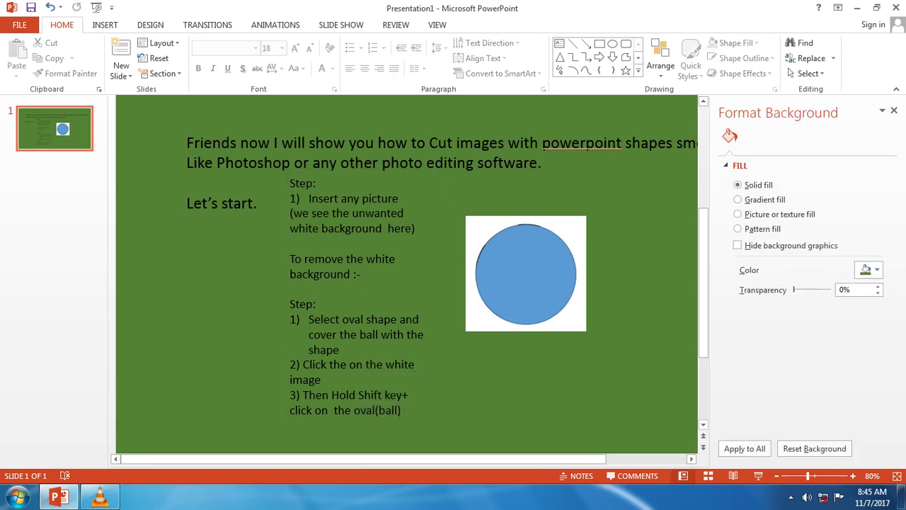
click(402, 410)
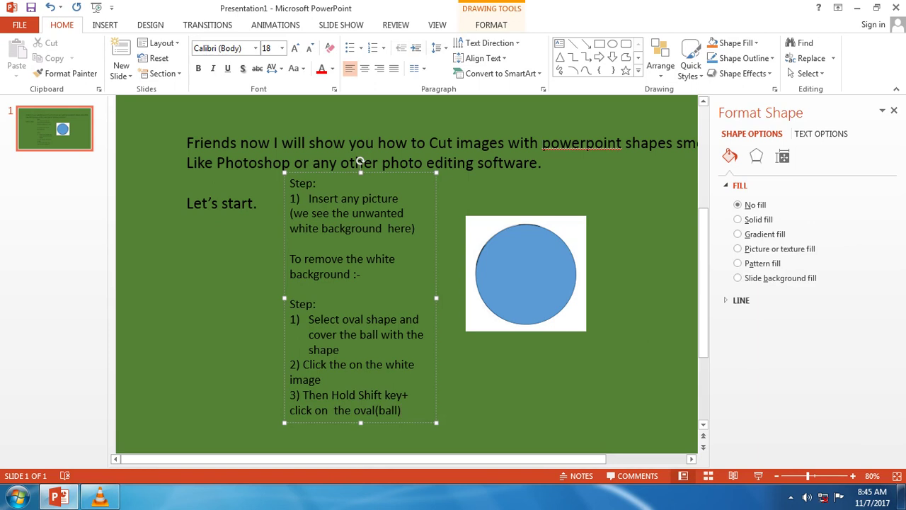
key(Return)
key(Return)
text(4))
- Remove the unfinished 4) line and shift the steps text box slightly left
drag(285, 311, 347, 350)
drag(422, 201, 358, 162)
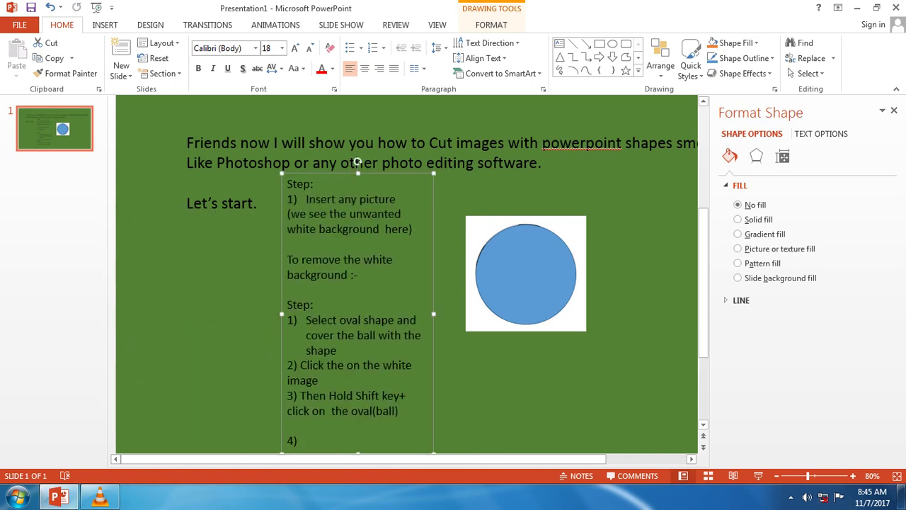
key(BackSpace)
key(BackSpace)
key(BackSpace)
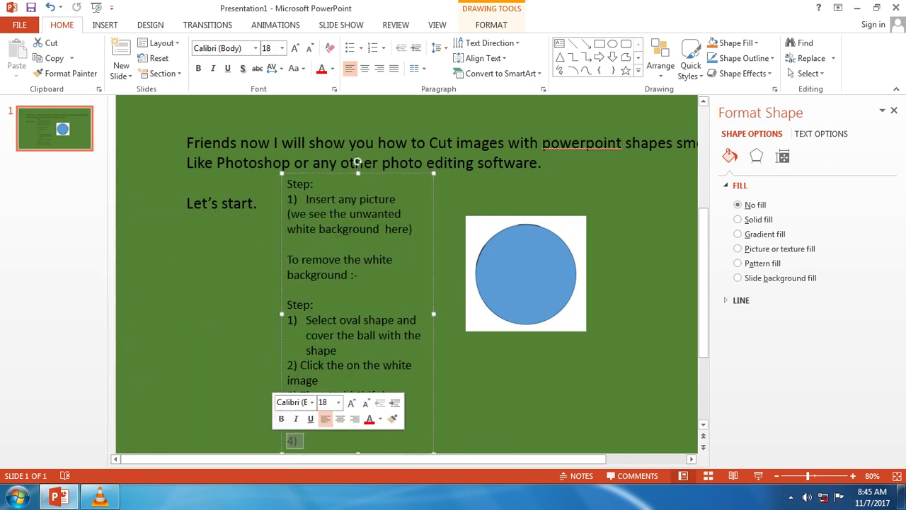
mouse_move(358, 162)
mouse_down()
mouse_move(226, 196)
mouse_move(352, 162)
mouse_up()
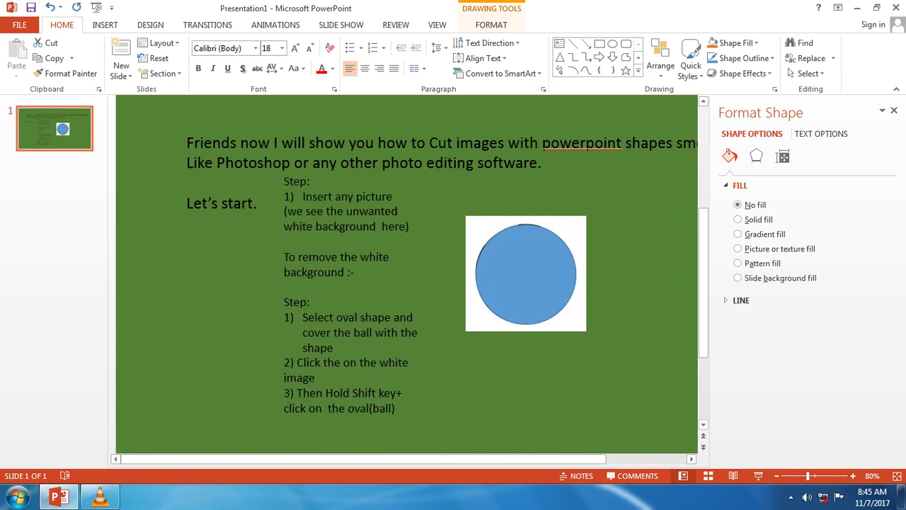
click(560, 43)
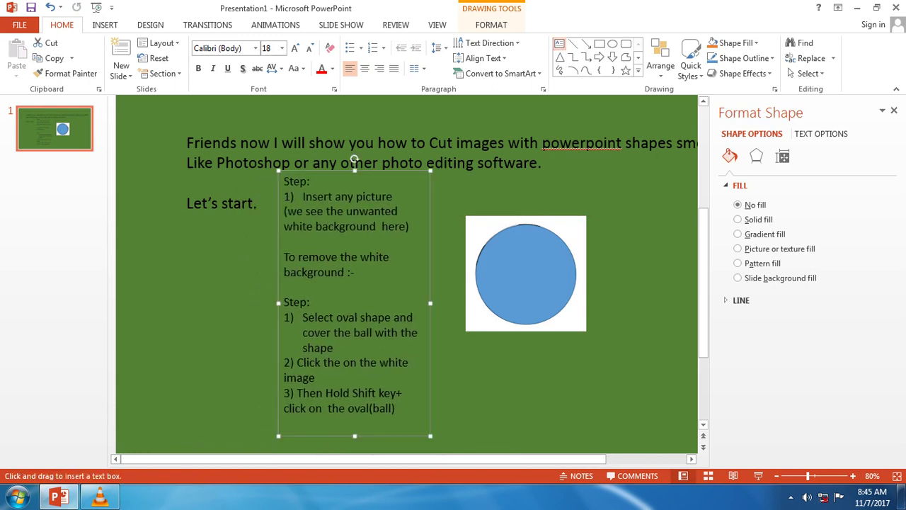
- Draw a text box left of the steps reading '4) Then select the format tab', widened to fit
drag(132, 235, 216, 398)
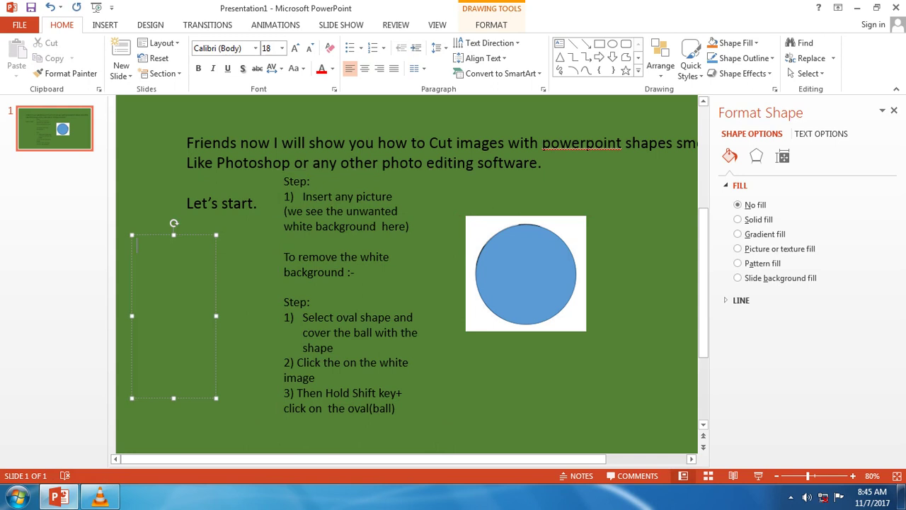
text(T)
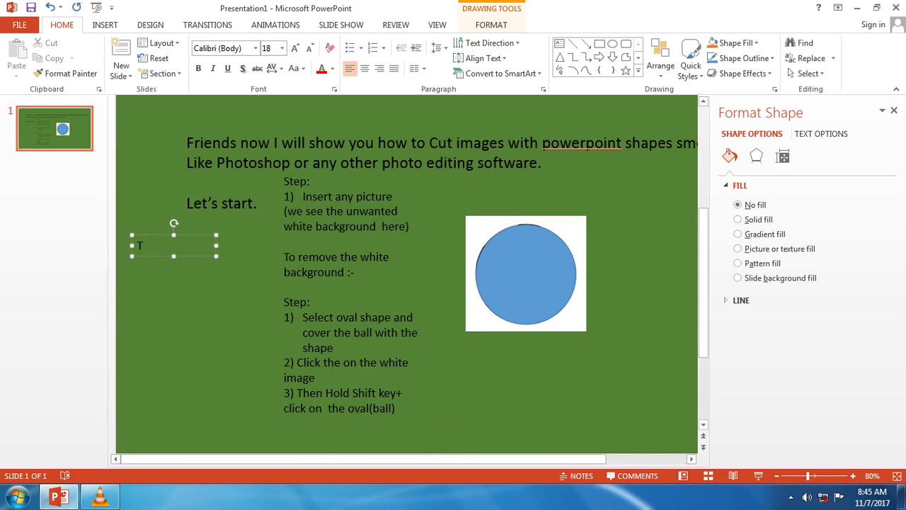
key(BackSpace)
text(4))
text( Then)
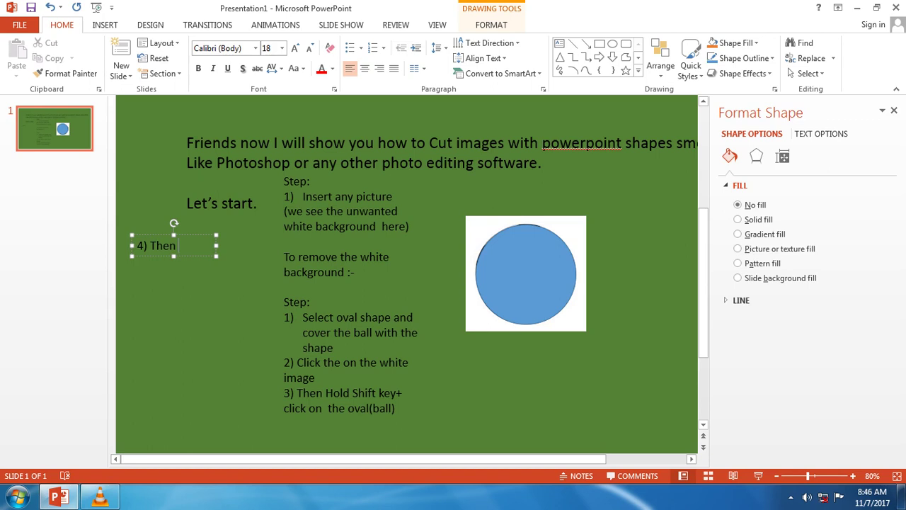
text( select the format )
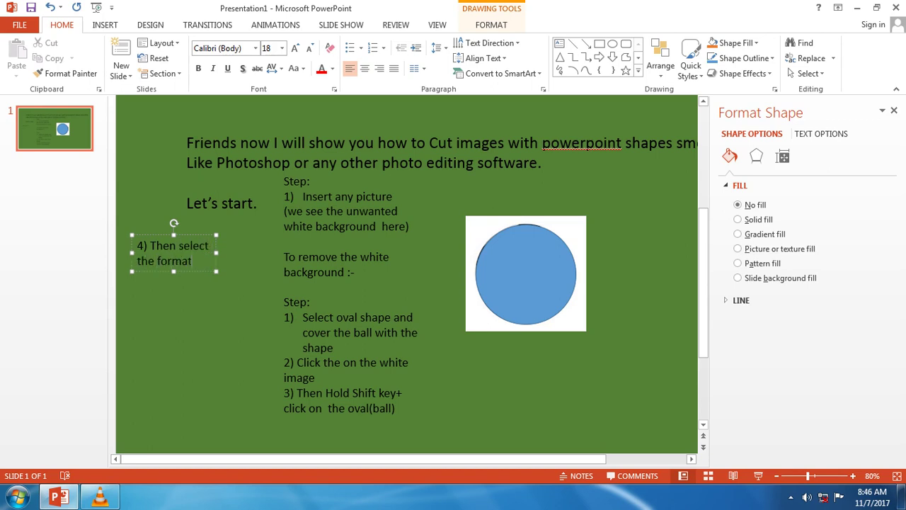
text(tab)
drag(216, 260, 237, 261)
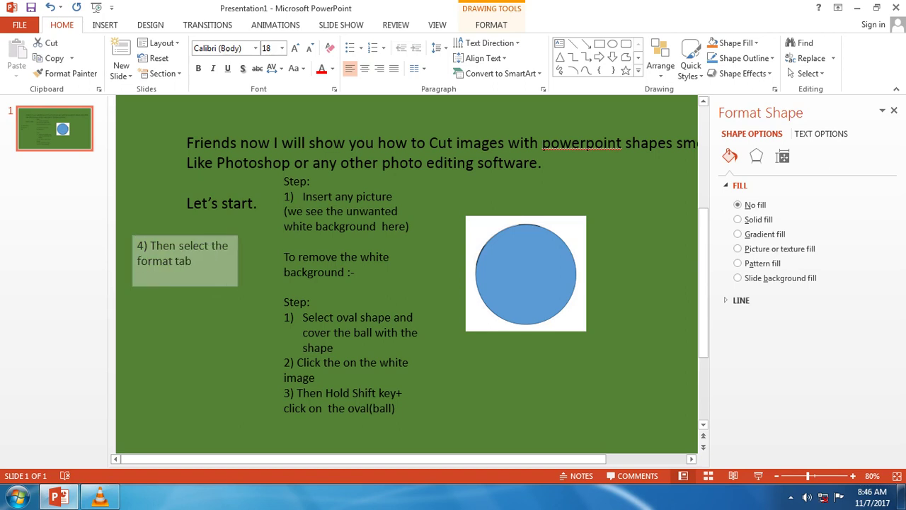
key(Escape)
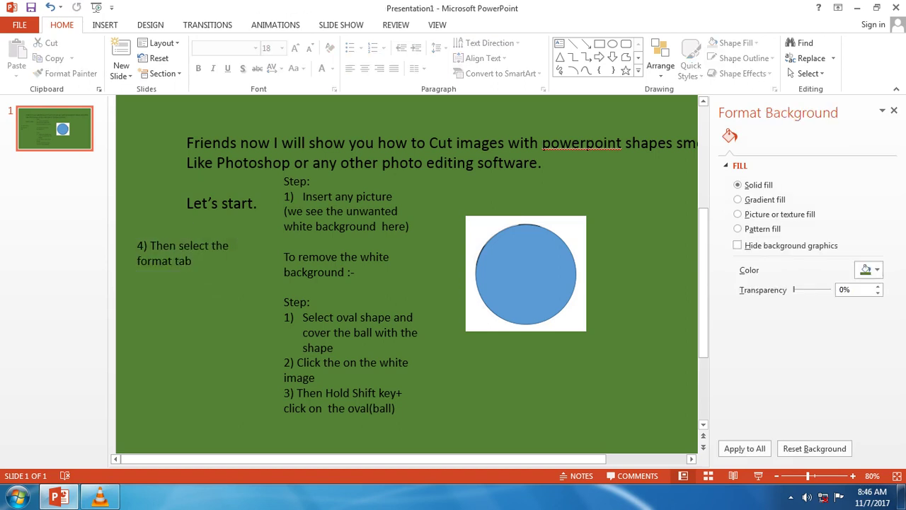
- Zoom in on the picture, then select the white-backed picture and the blue oval together
key(Tab)
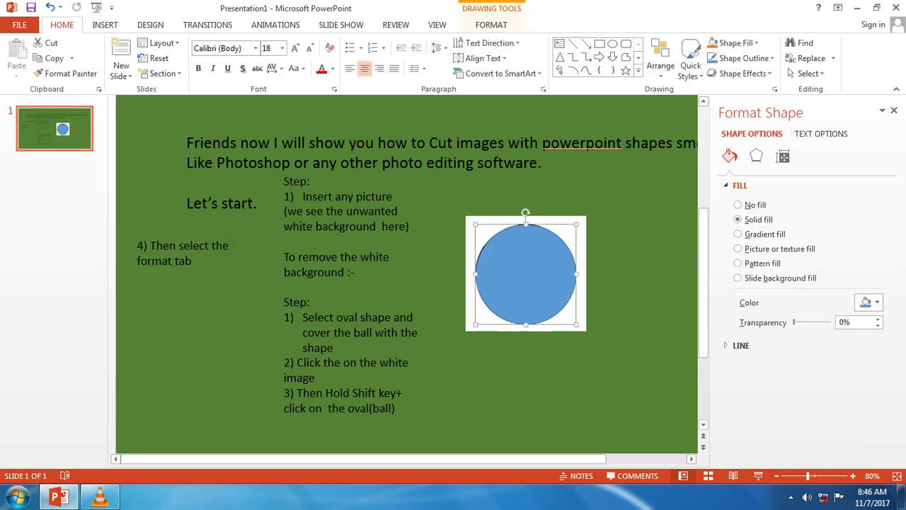
key(Escape)
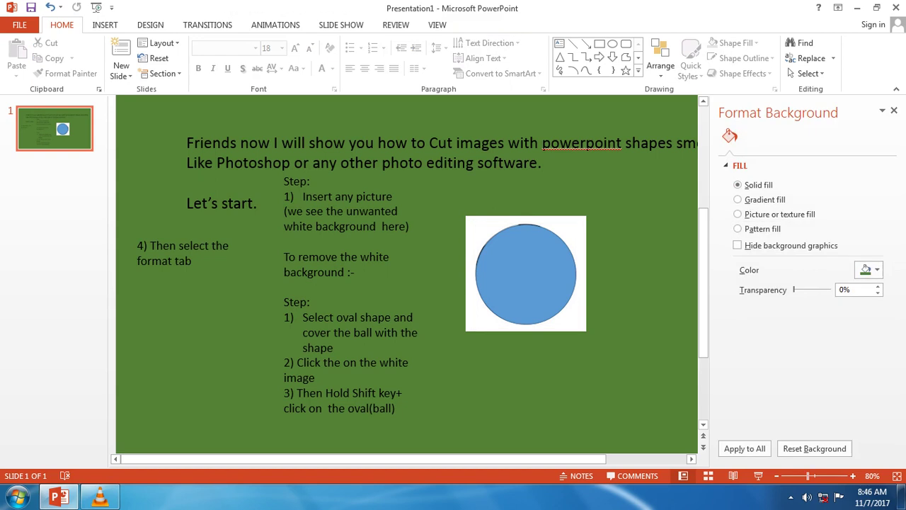
ctrl+scroll(477, 270, up, 10)
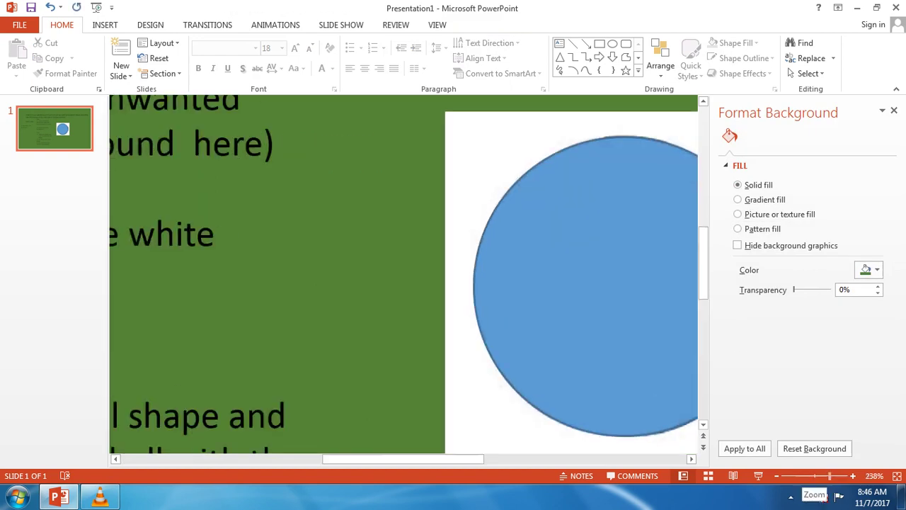
click(803, 476)
drag(804, 476, 830, 476)
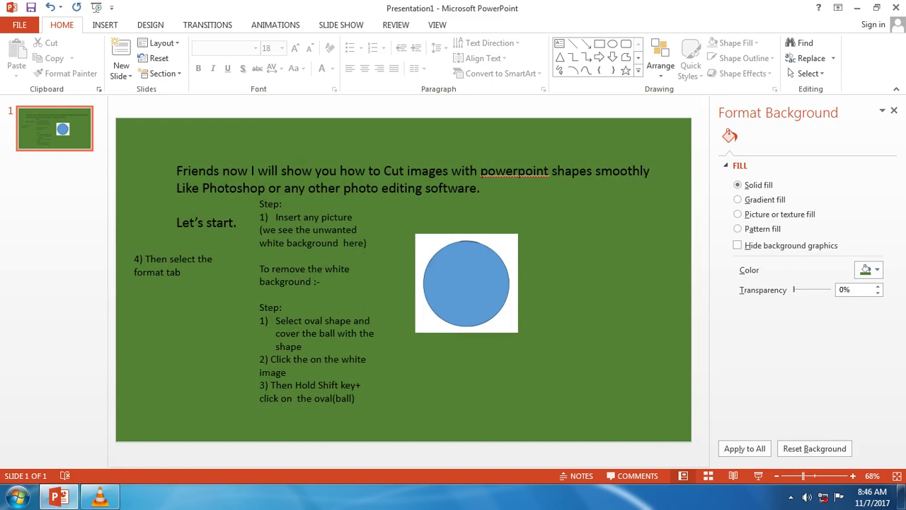
click(460, 284)
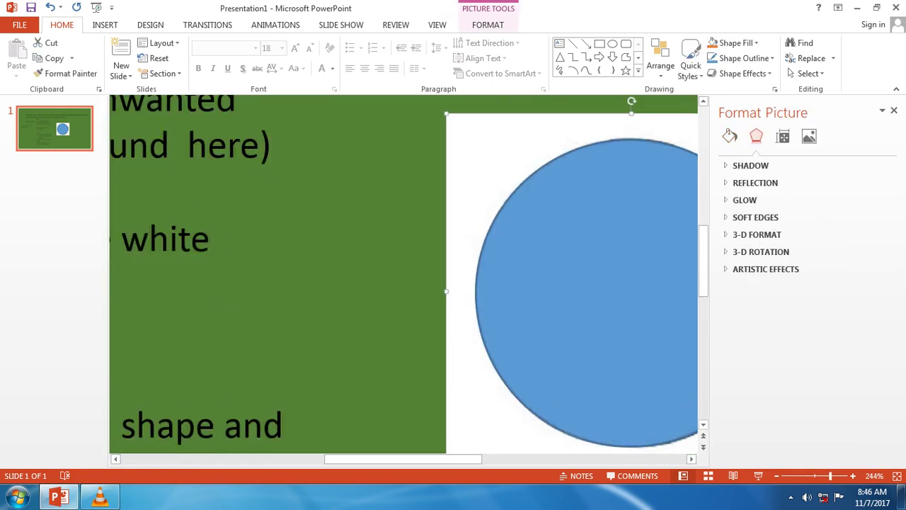
shift+click(588, 291)
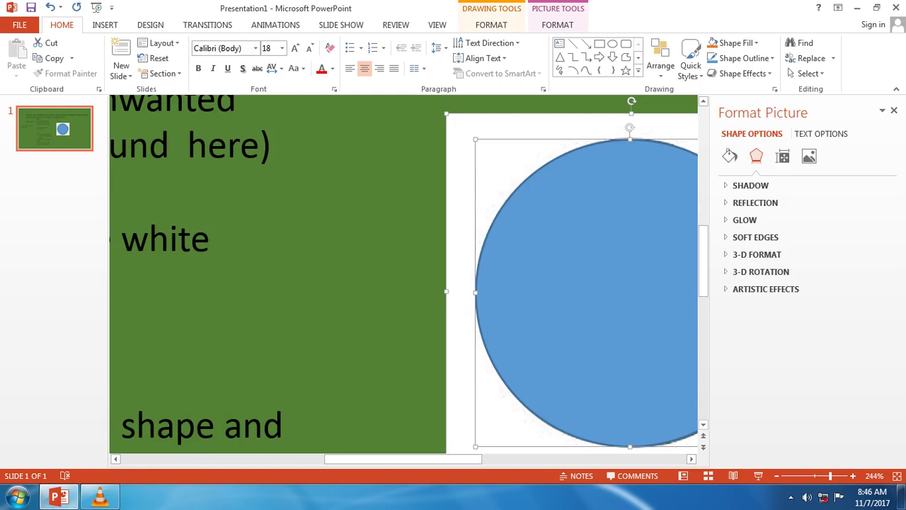
- Apply Merge Shapes > Intersect to cut the football picture to the blue circle
click(491, 24)
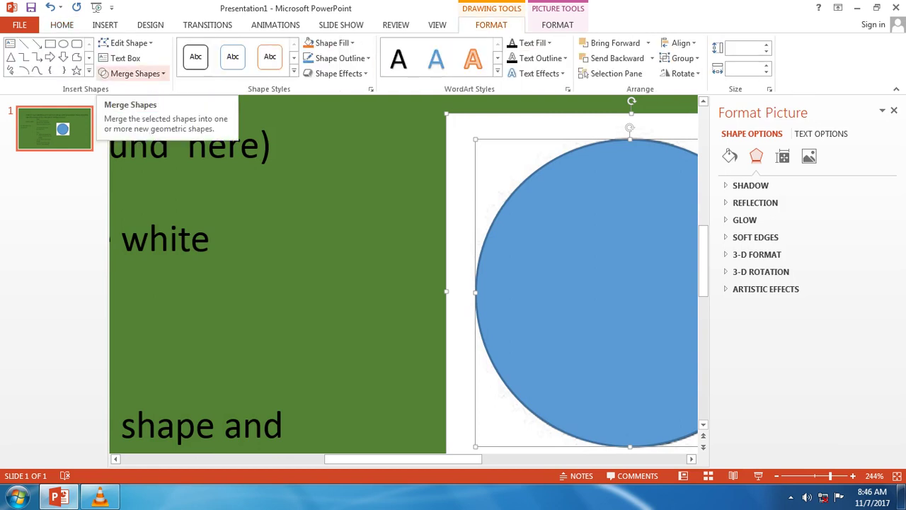
click(134, 74)
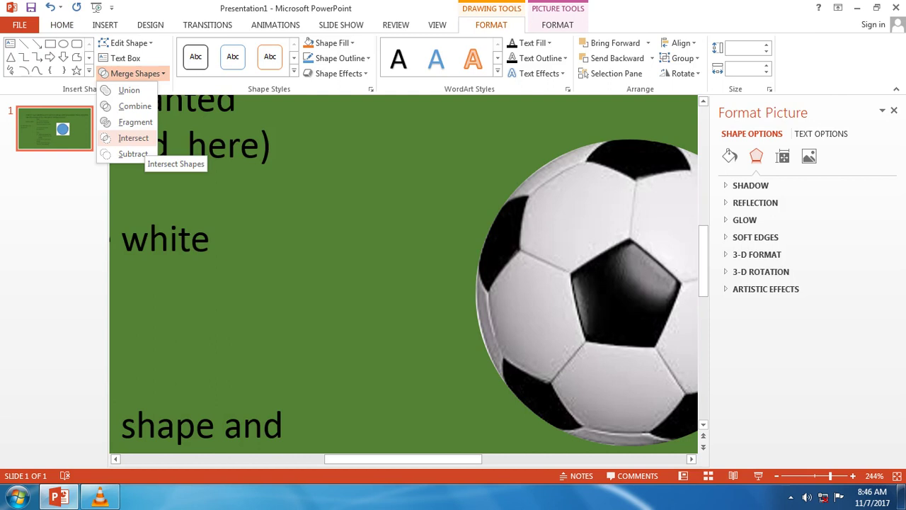
click(133, 138)
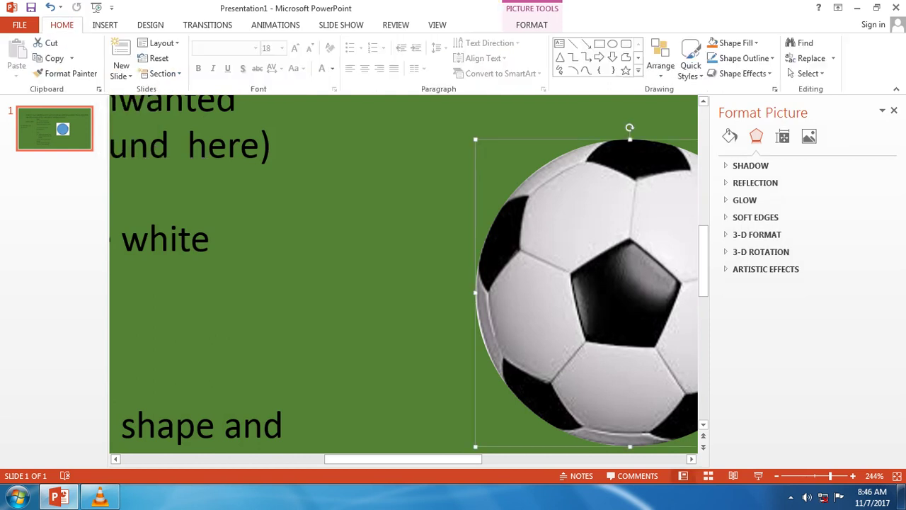
scroll(403, 279, down, 10)
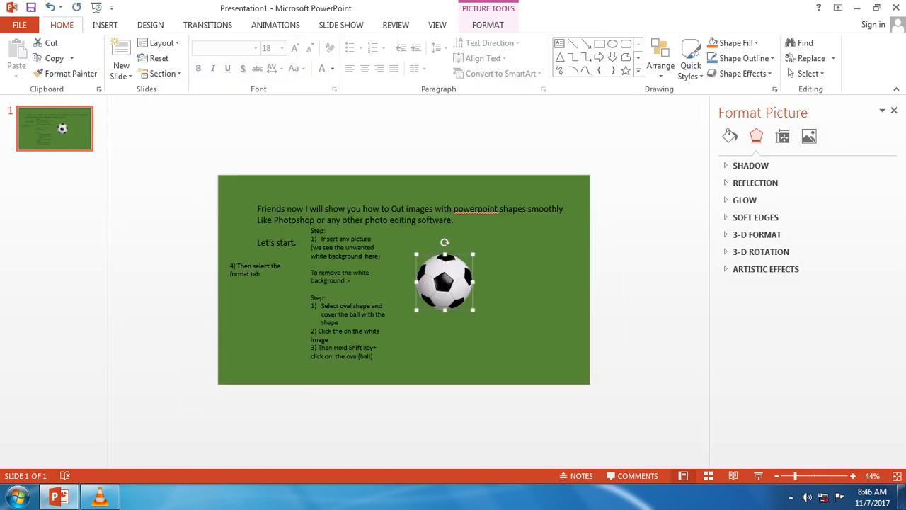
scroll(444, 282, up, 8)
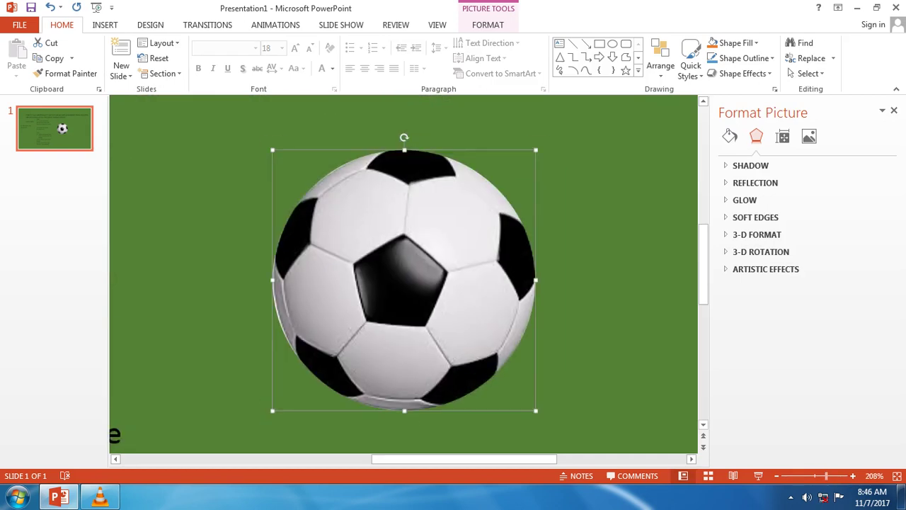
scroll(403, 280, down, 5)
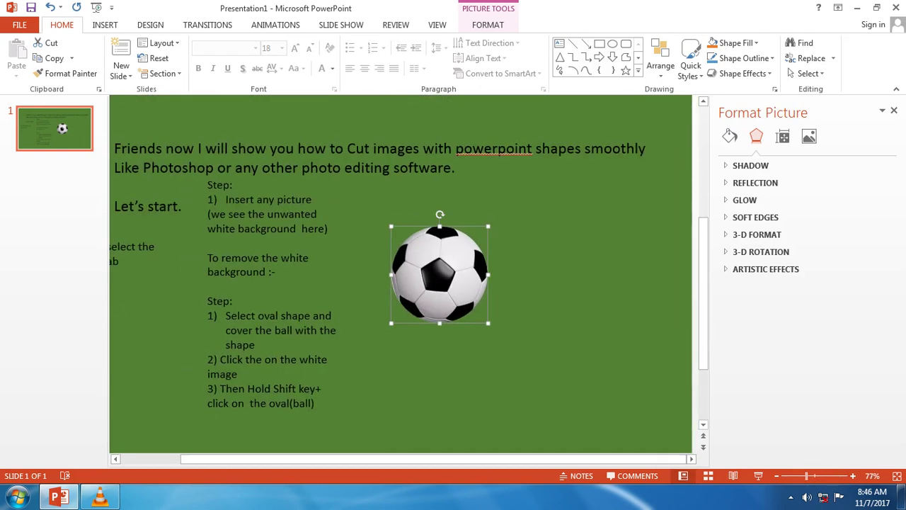
scroll(404, 276, up, 2)
scroll(404, 277, up, 2)
drag(463, 459, 293, 458)
- Start step 5 below step 4 as '5) Then select the', correcting the misspelled 'select'
click(224, 255)
key(Return)
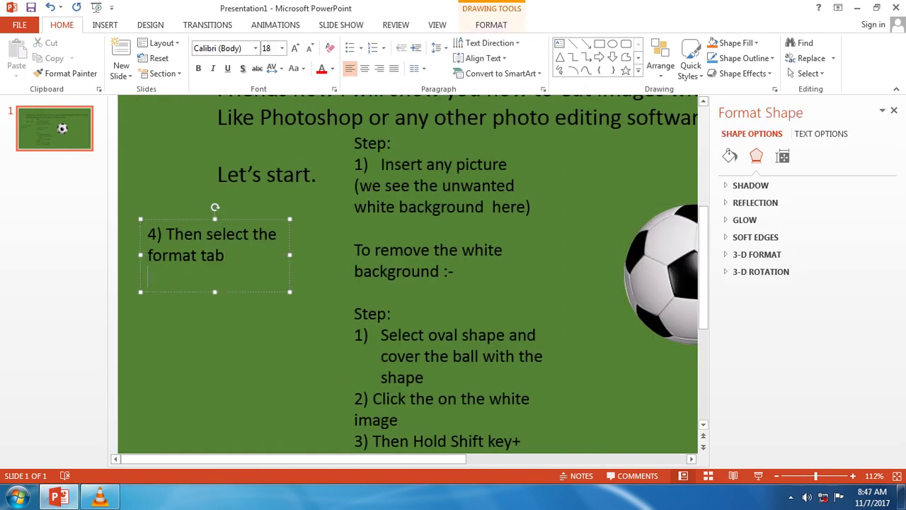
key(Return)
text(5))
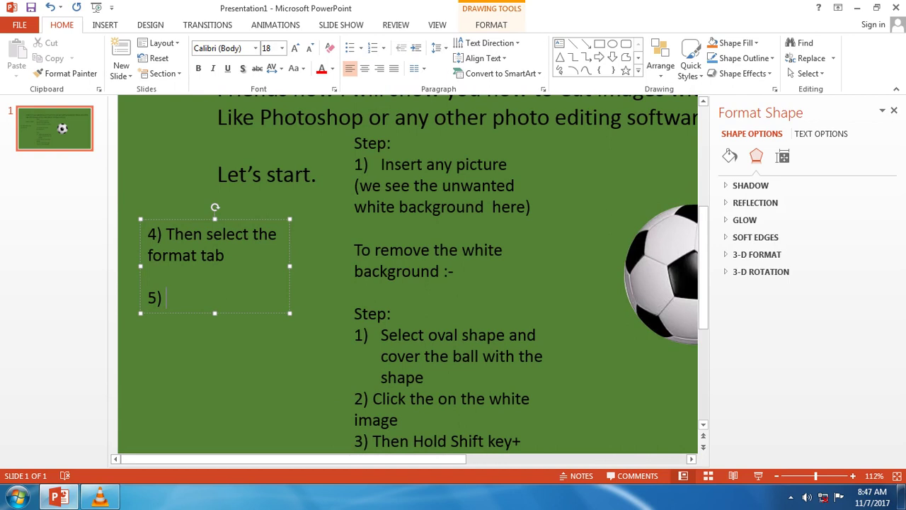
text(Then)
text( sele)
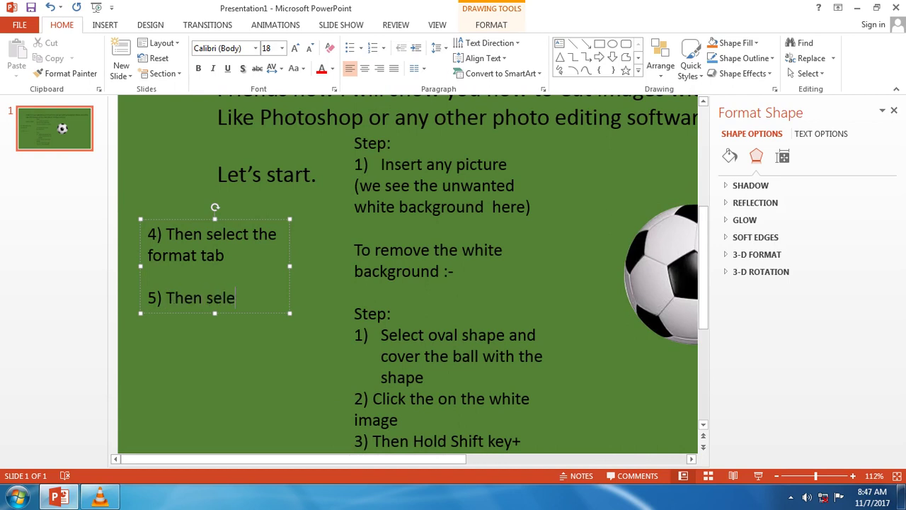
text(lect the)
key(Up)
key(ctrl+Right)
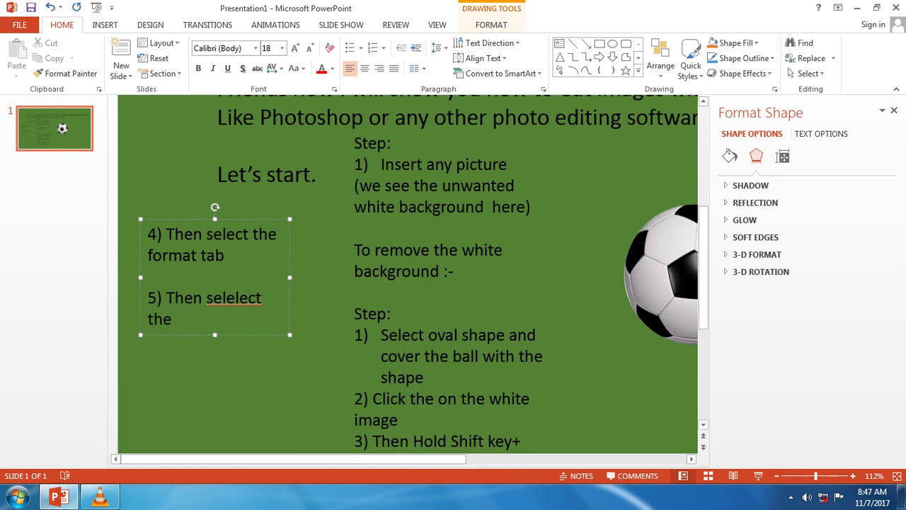
double_click(233, 298)
text(select)
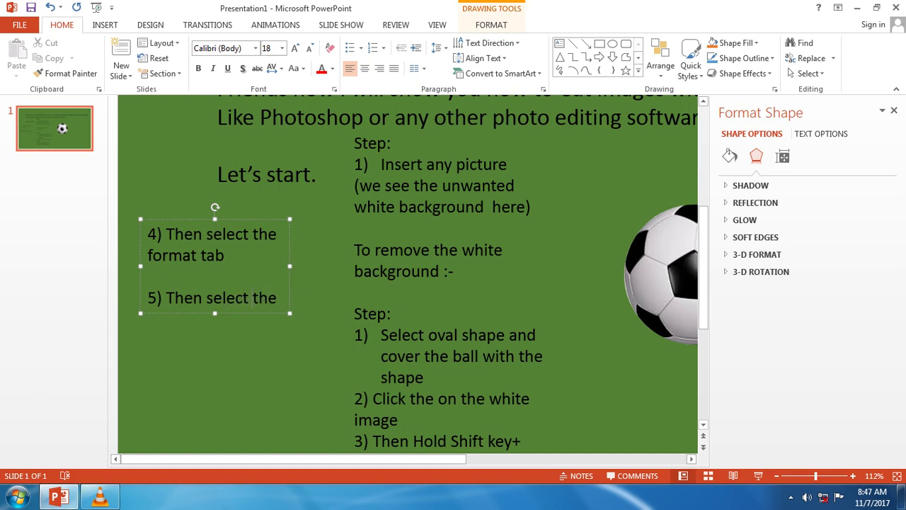
- Finish step 5 with 'intersect option from Merge shape.' and return to the notes box
key(Return)
text(intersect )
text(option from Merge shape)
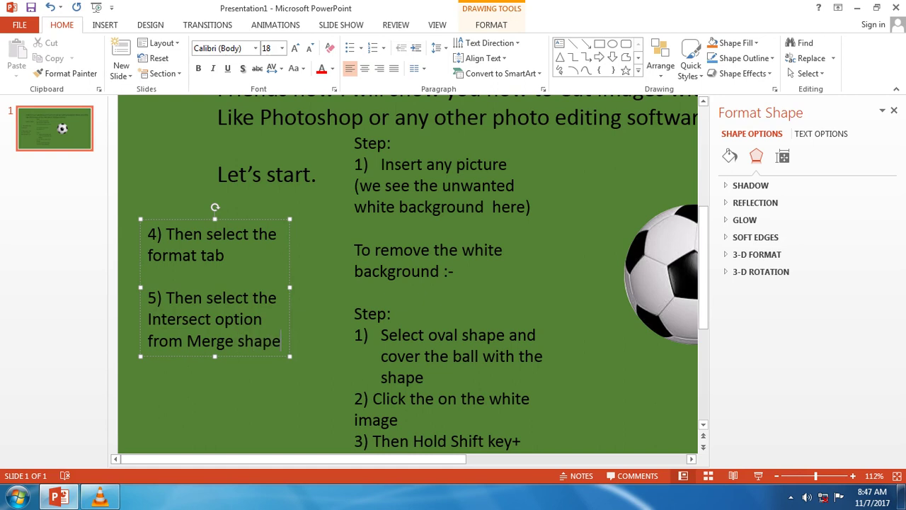
text(.)
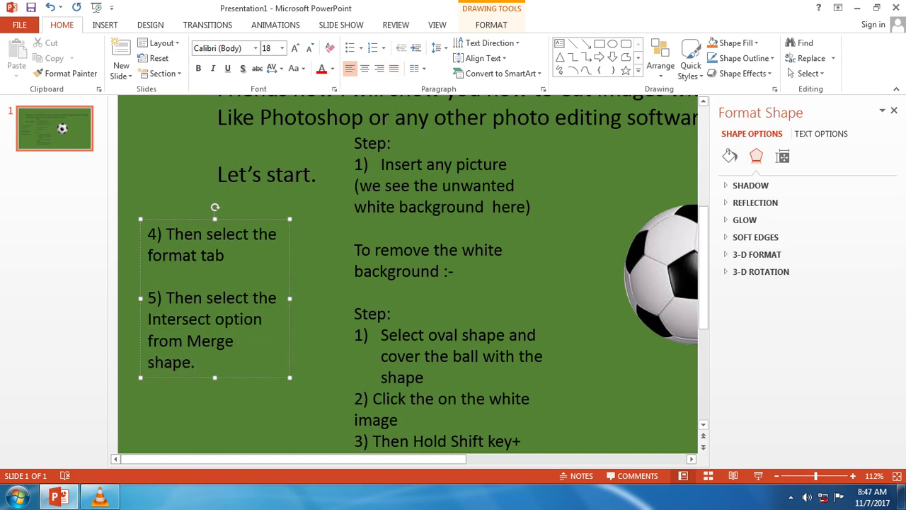
click(661, 274)
click(487, 25)
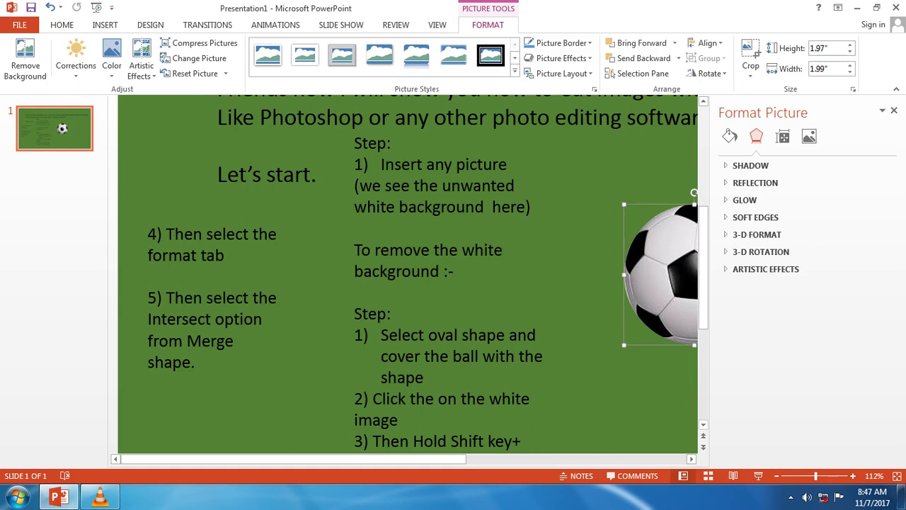
click(212, 297)
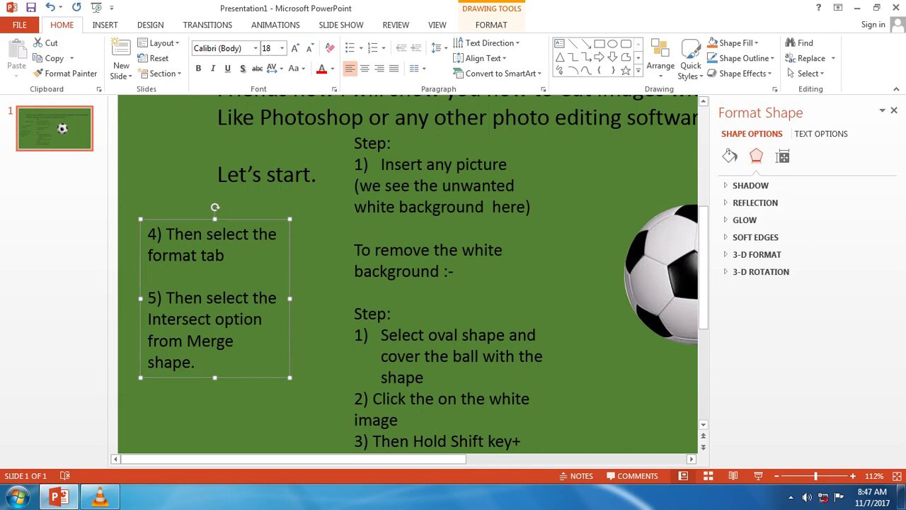
- Add the line 'Let's try it again from the beginning.' below step 5
scroll(504, 272, down, 4)
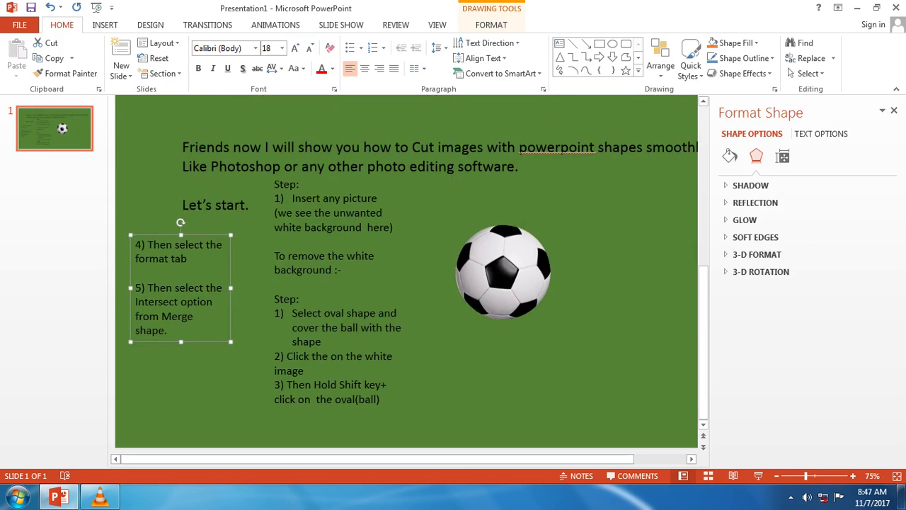
click(504, 272)
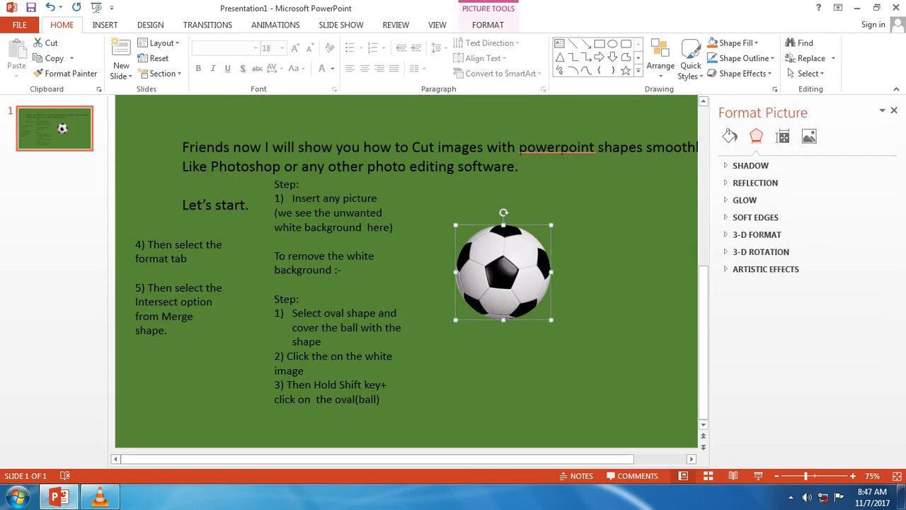
click(165, 330)
key(Return)
text(Do)
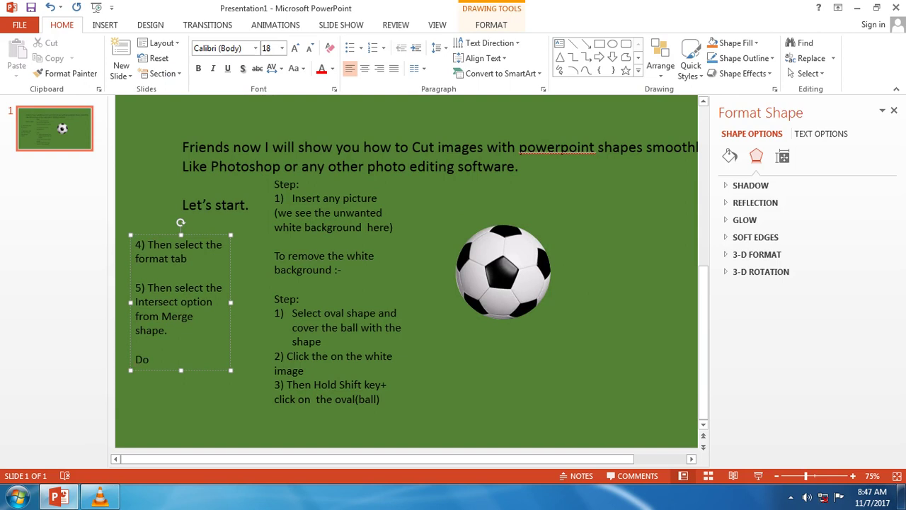
key(BackSpace)
key(BackSpace)
text(Let's try it again from the beginning.)
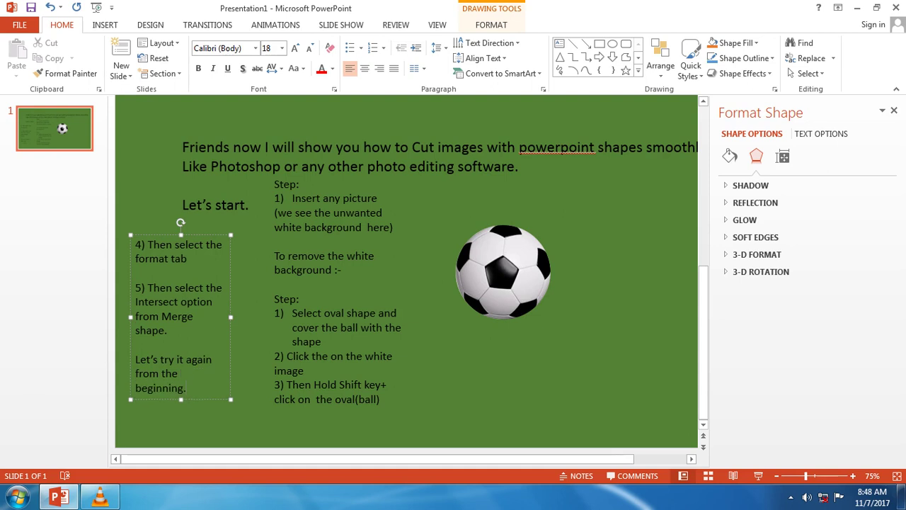
- Remove the football cutout from the slide
click(580, 354)
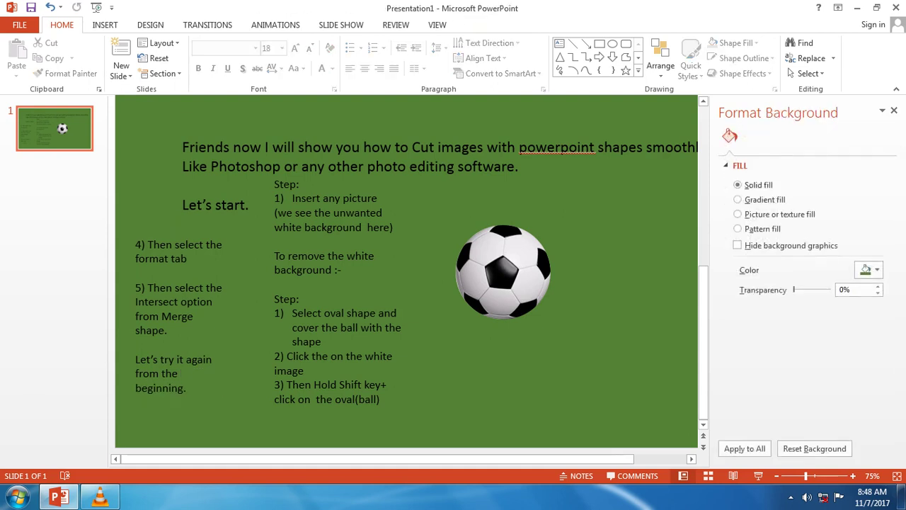
click(503, 273)
key(ctrl+z)
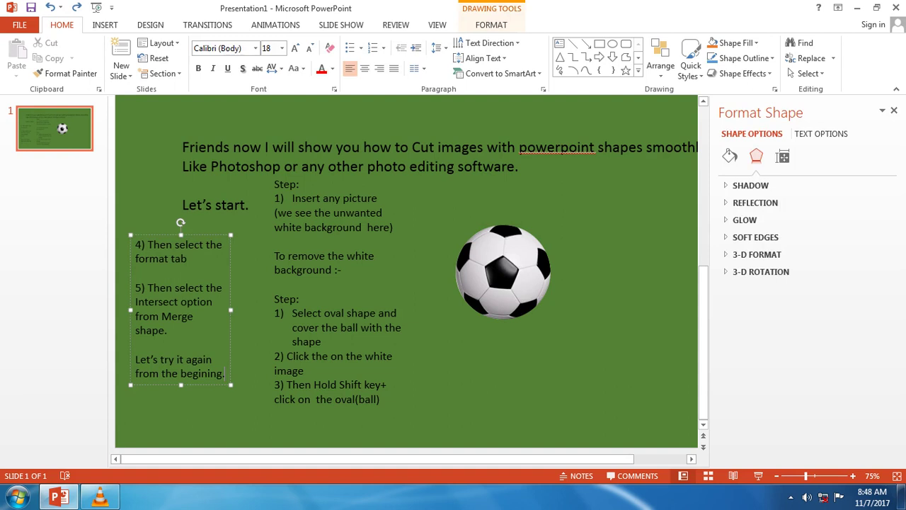
key(ctrl+z)
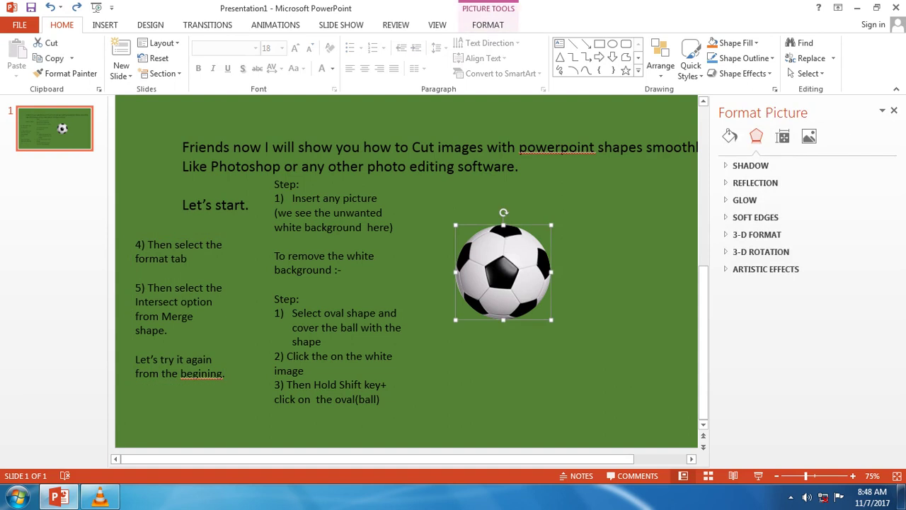
key(ctrl+z)
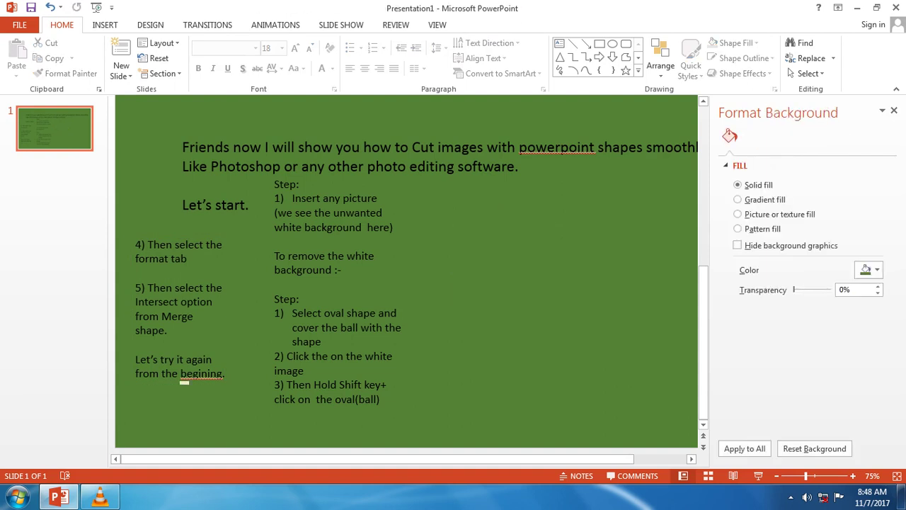
- Correct 'begining' to 'beginning' using the spelling suggestions
click(184, 380)
right_click(201, 374)
click(238, 383)
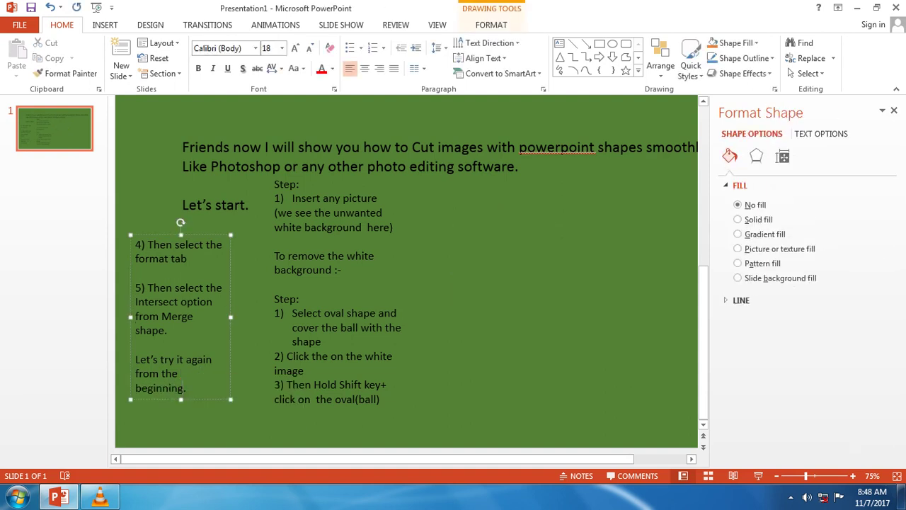
key(Escape)
key(Escape)
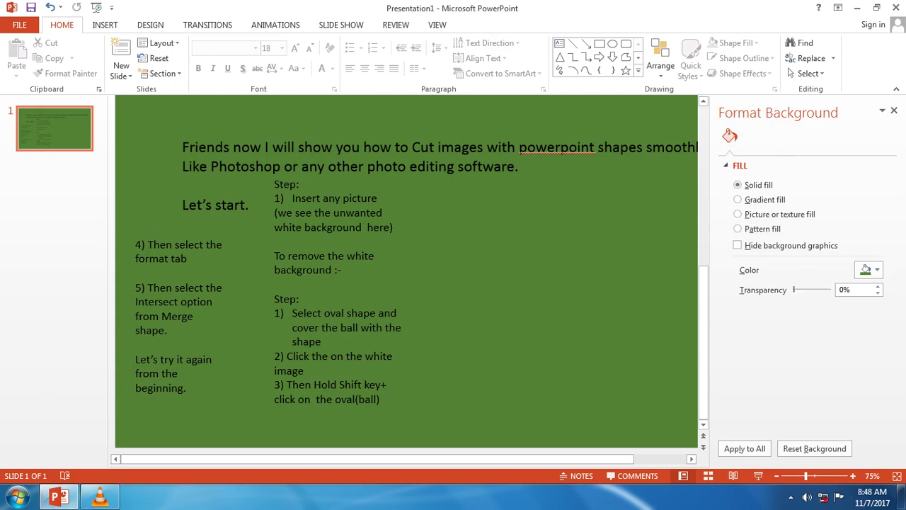
click(293, 198)
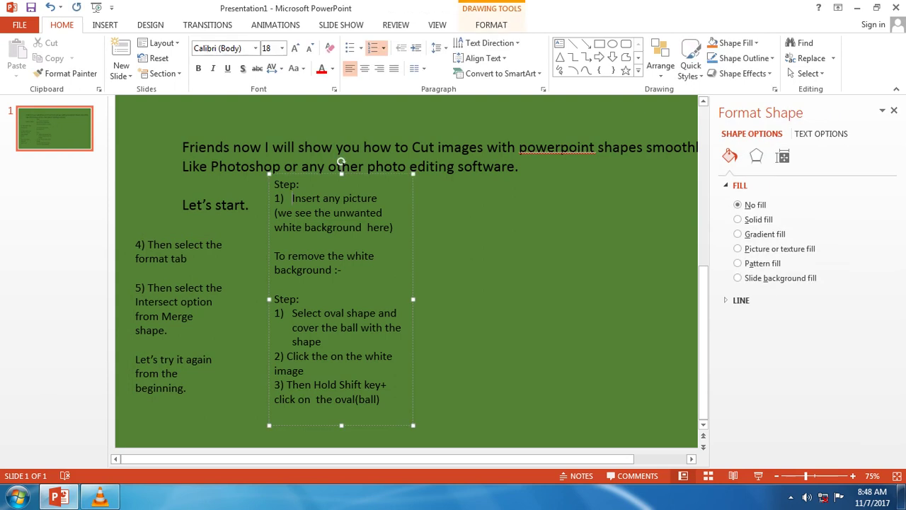
- Insert the 'football' picture from the image folder onto the slide
click(252, 205)
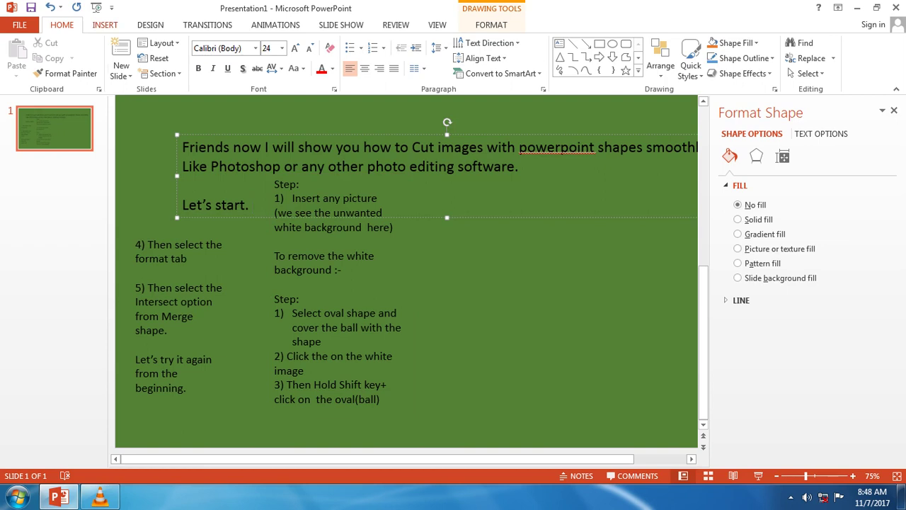
click(104, 25)
click(85, 57)
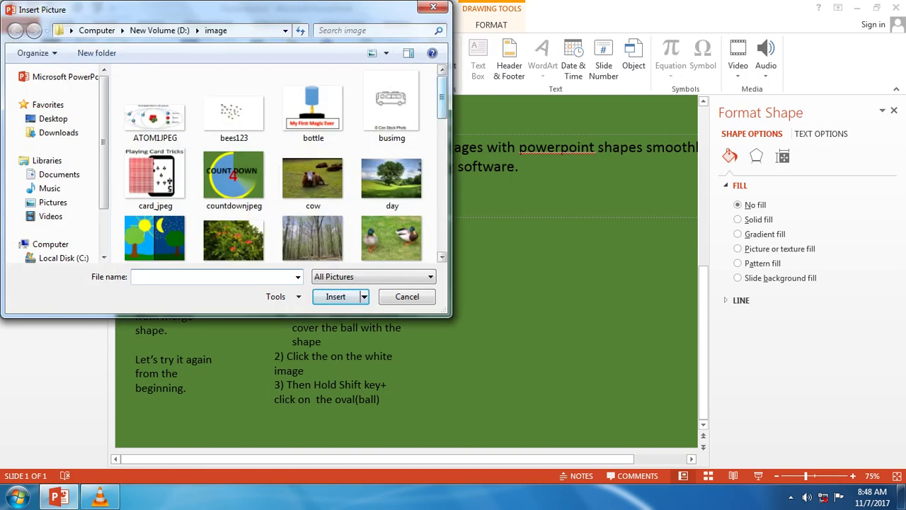
scroll(312, 106, down, 3)
click(234, 138)
click(335, 296)
- Place the football picture to the right of the step notes
mouse_move(434, 262)
mouse_down()
mouse_move(561, 262)
mouse_move(556, 272)
mouse_move(470, 281)
mouse_up()
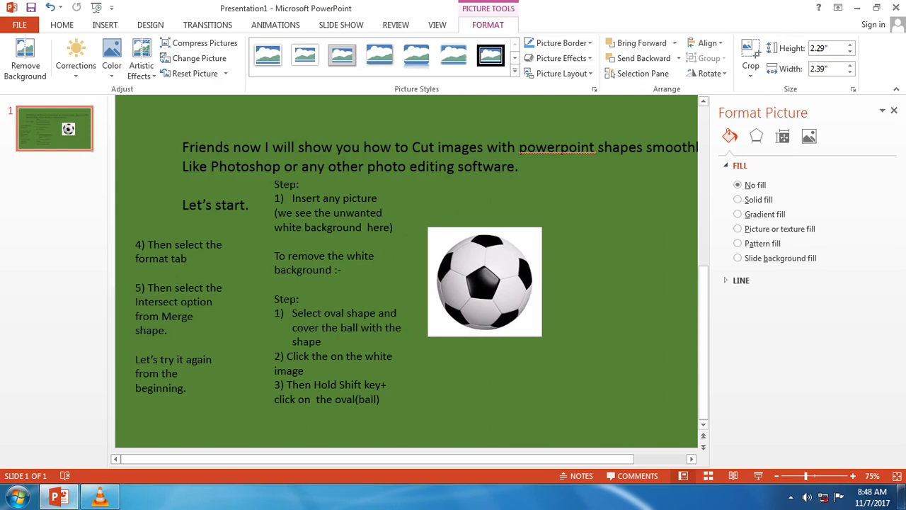
mouse_move(806, 476)
mouse_down()
mouse_move(832, 476)
mouse_move(820, 476)
mouse_up()
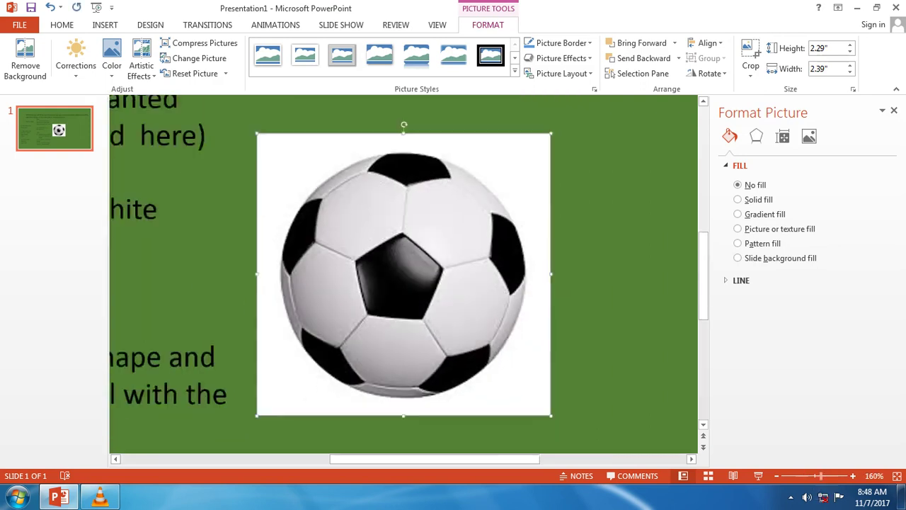
drag(404, 274, 464, 270)
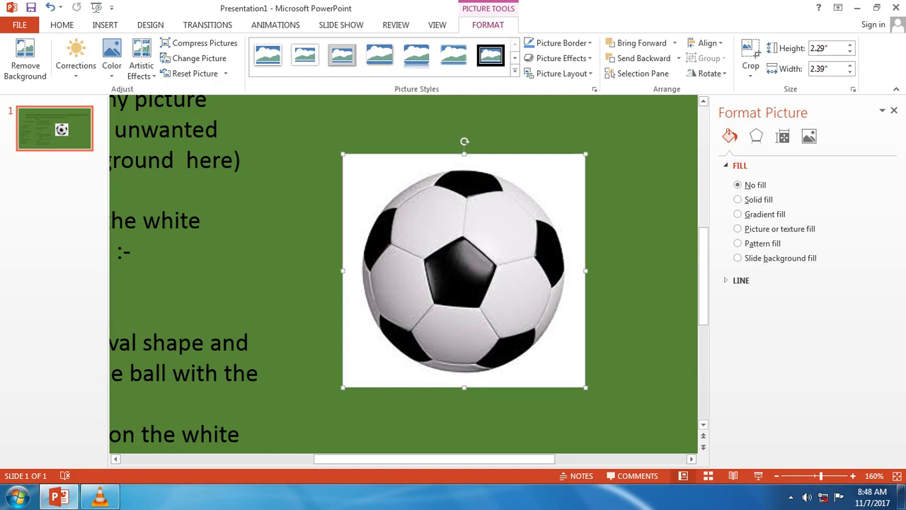
key(ctrl+z)
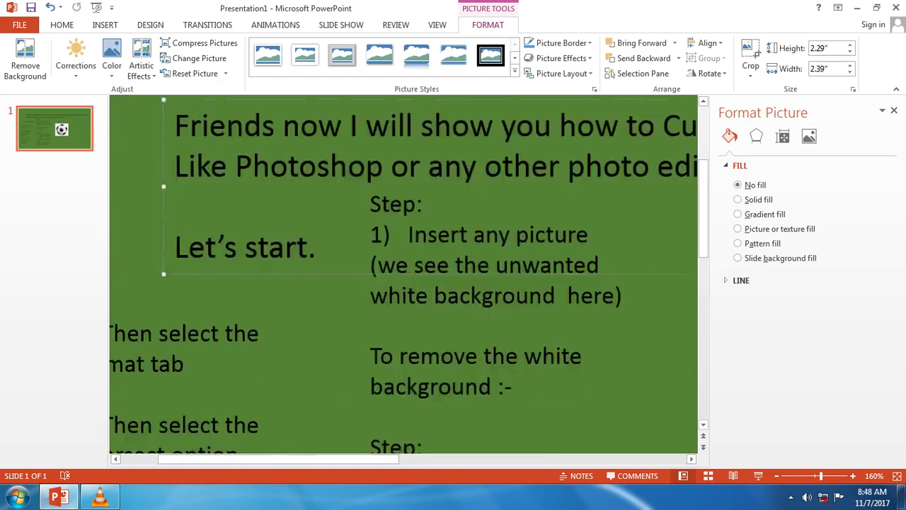
key(ctrl+z)
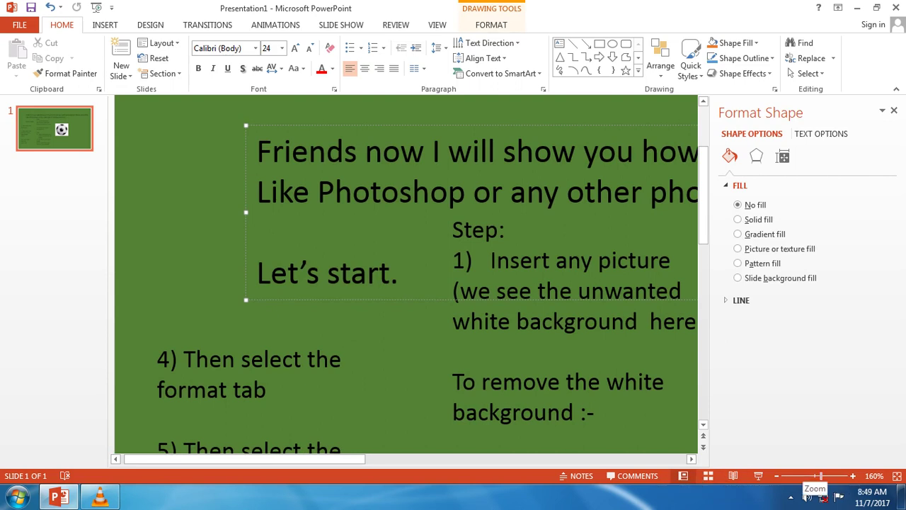
- Drag the white-backed football picture lower and further right using the smart guides
drag(820, 476, 808, 476)
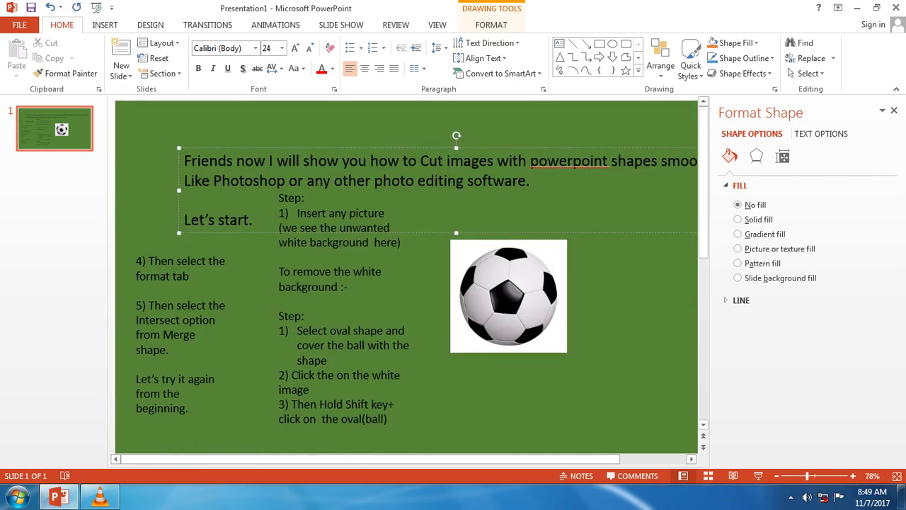
drag(509, 296, 505, 340)
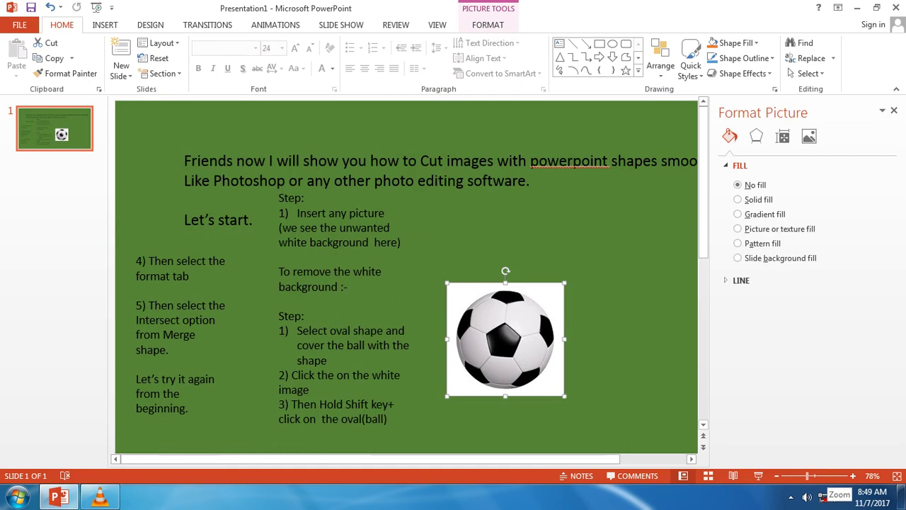
drag(808, 476, 817, 476)
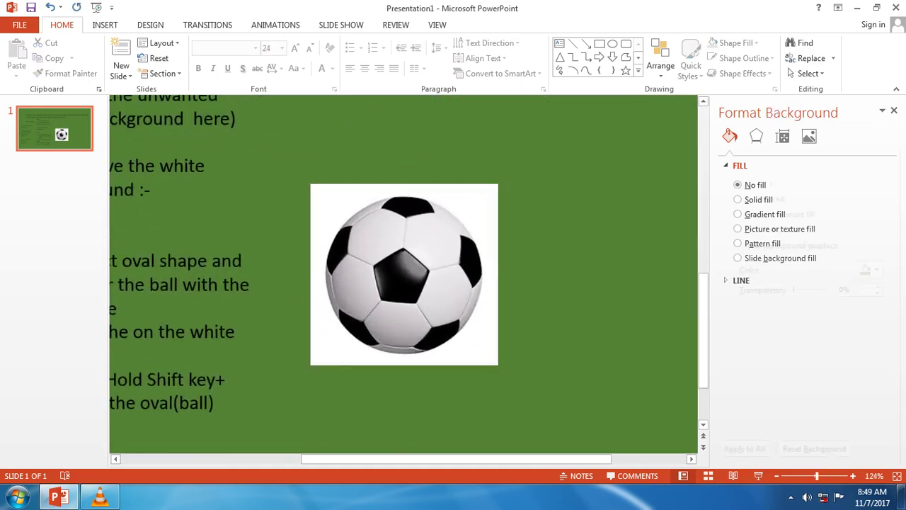
drag(405, 274, 458, 267)
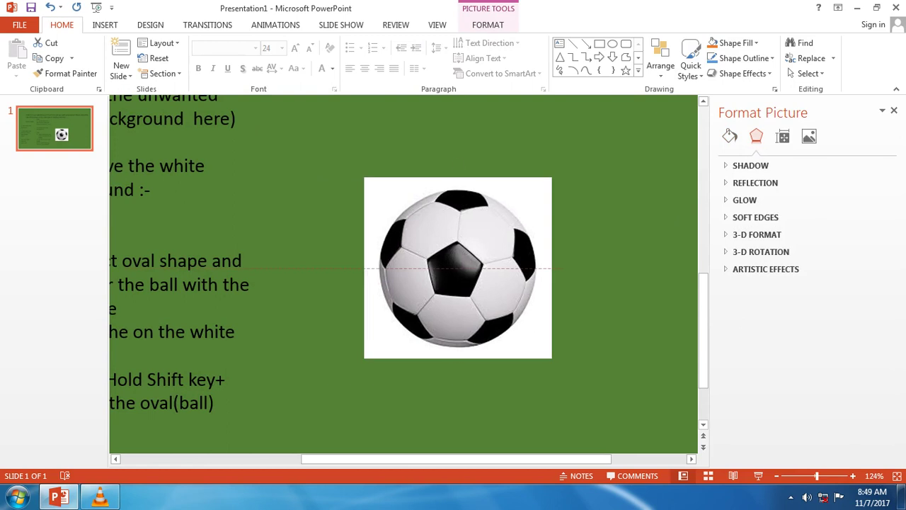
key(Escape)
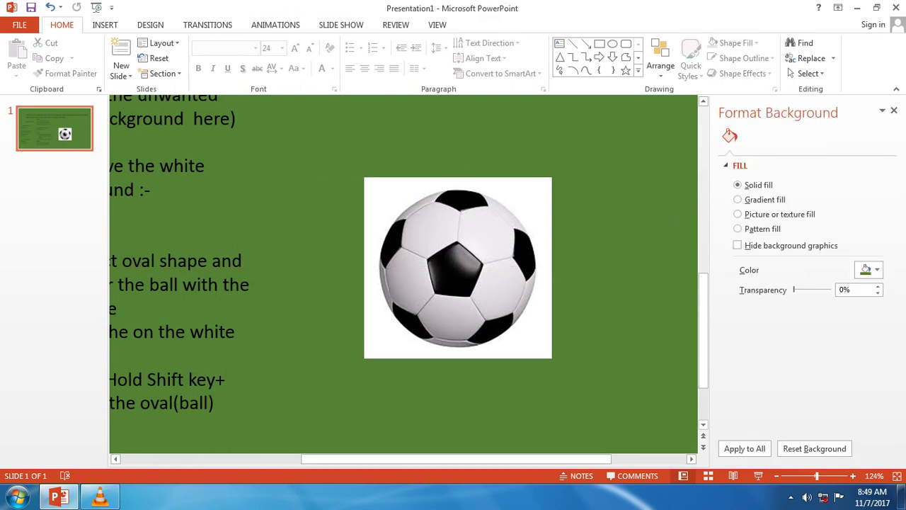
- Draw a blue oval circle over the football and centre it on the ball
click(613, 43)
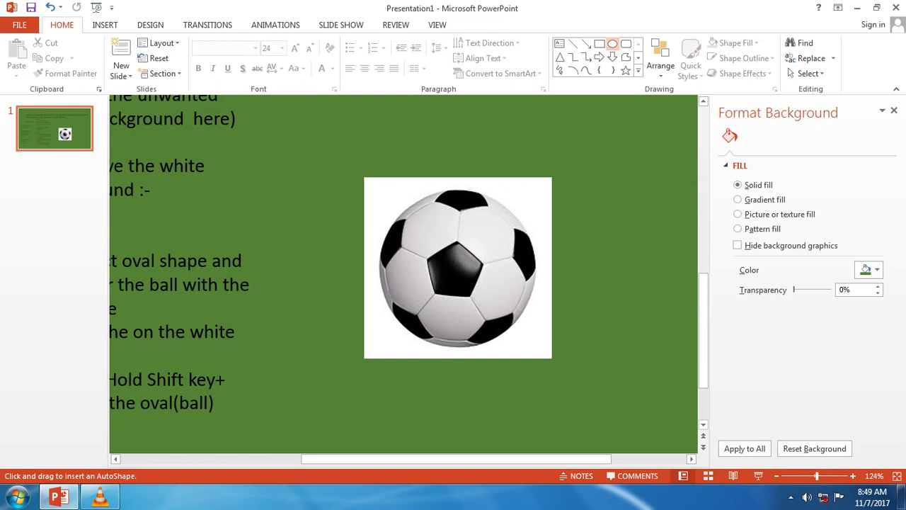
drag(408, 211, 521, 325)
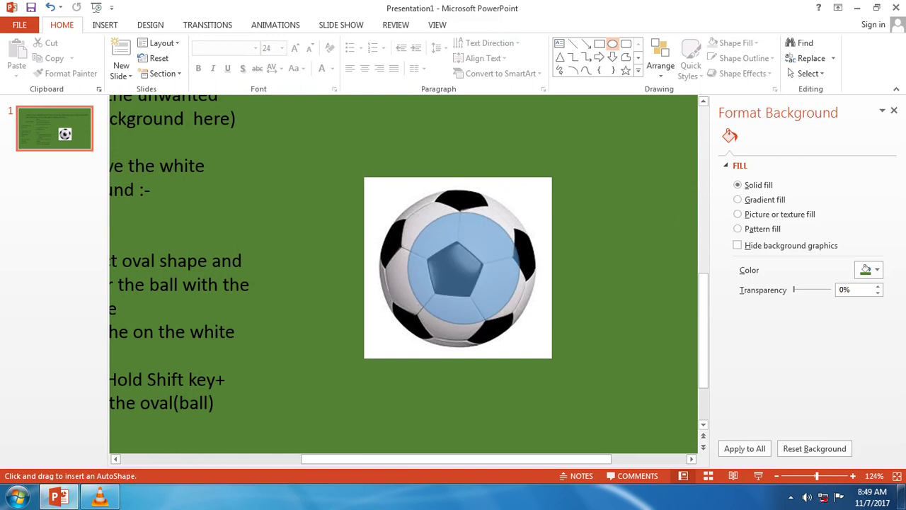
drag(464, 268, 457, 245)
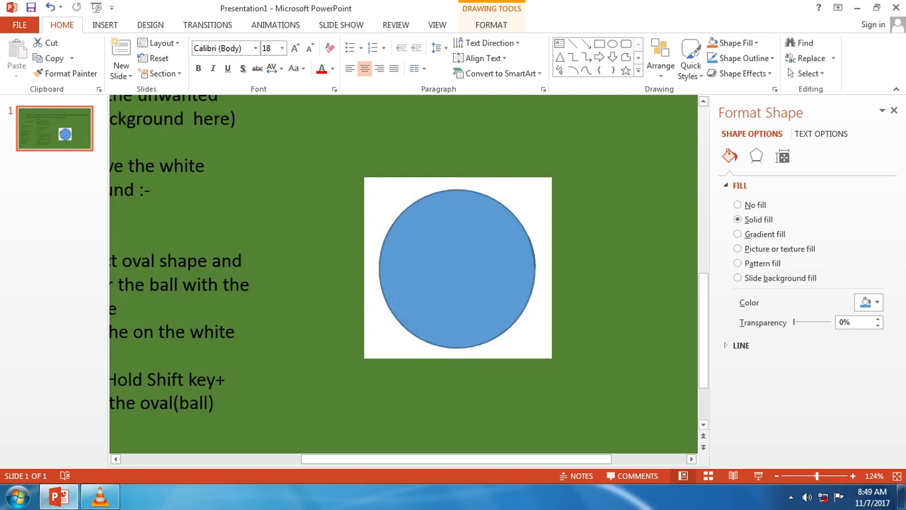
key(Escape)
click(457, 268)
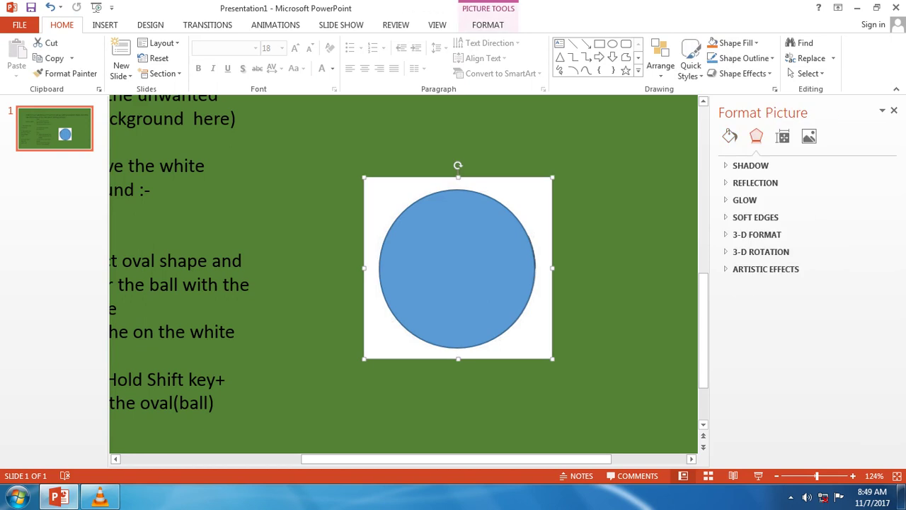
- Intersect the football picture with the circle, then drag the round ball to the right
shift+click(458, 268)
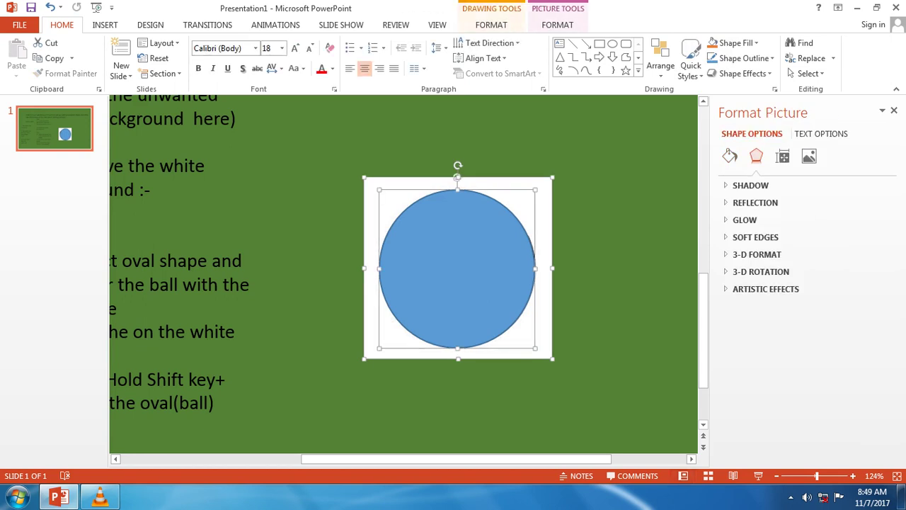
click(491, 25)
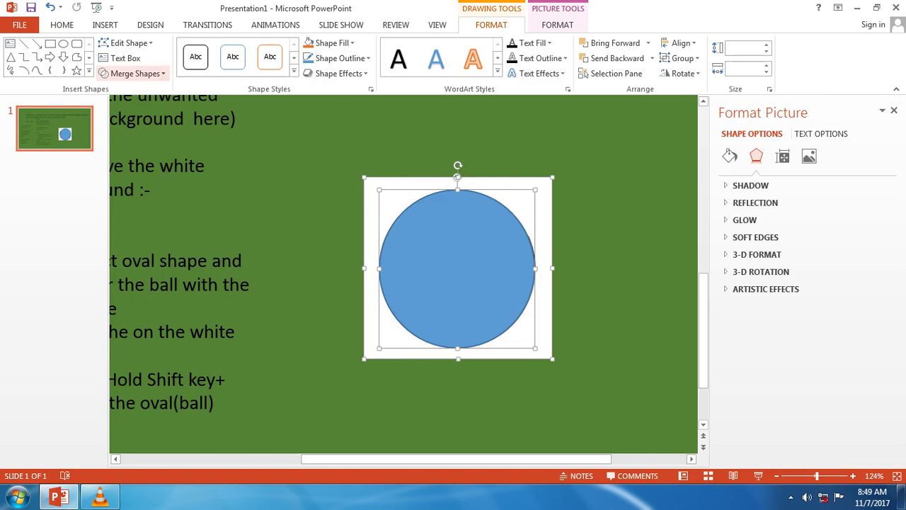
click(134, 73)
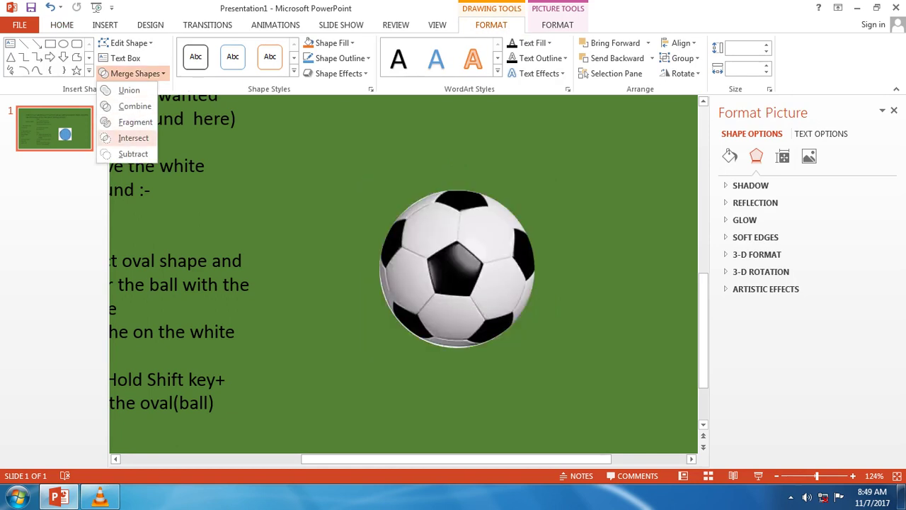
click(133, 138)
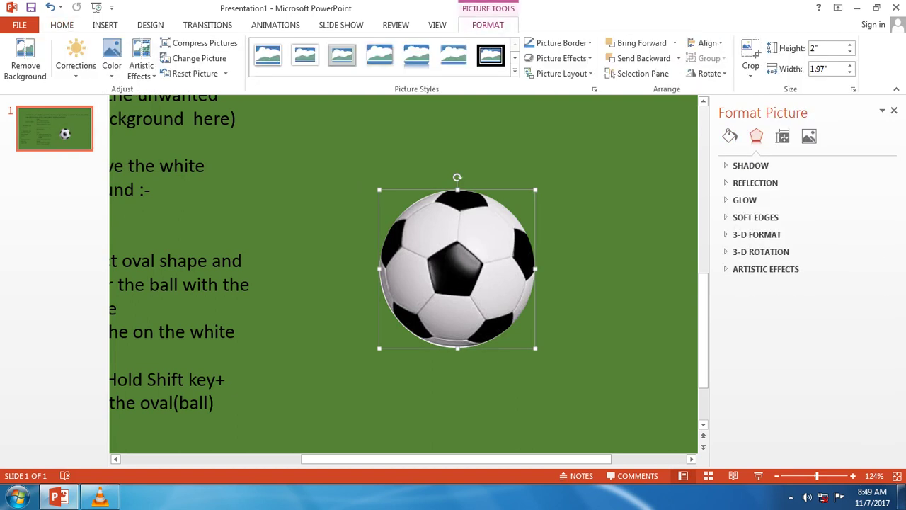
drag(458, 269, 507, 267)
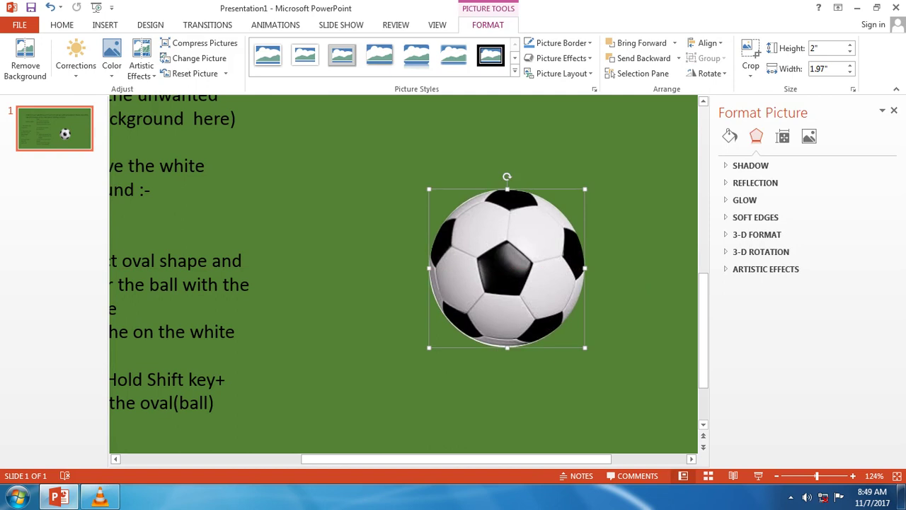
drag(816, 476, 812, 476)
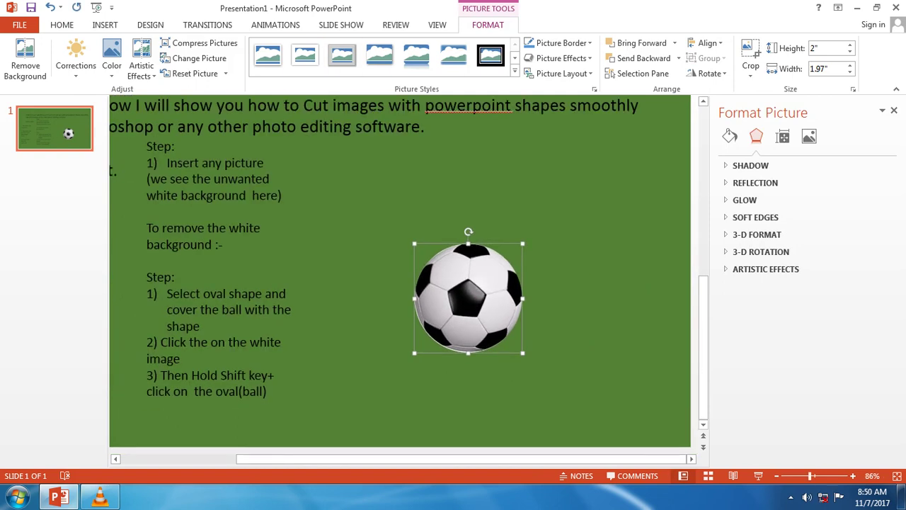
- Add a text box below the football with a caption about the white background being removed
click(62, 25)
click(559, 44)
click(378, 412)
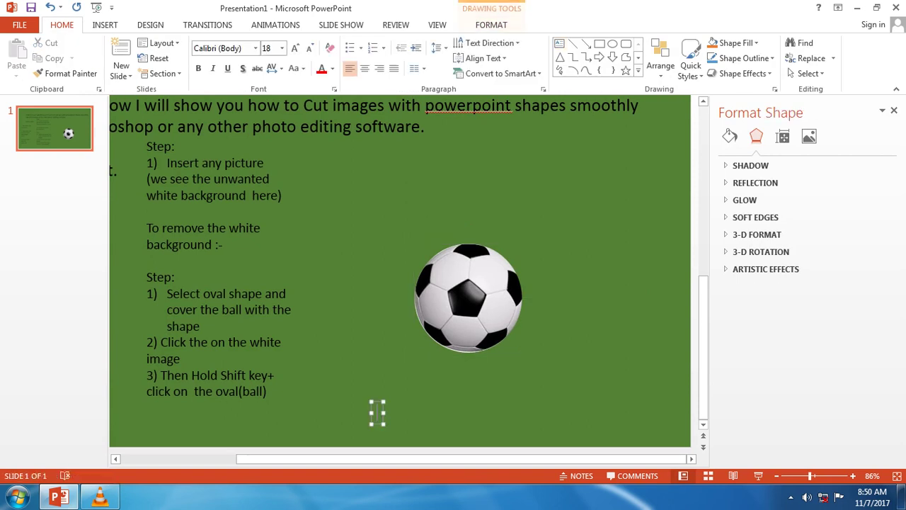
text(The white background has been)
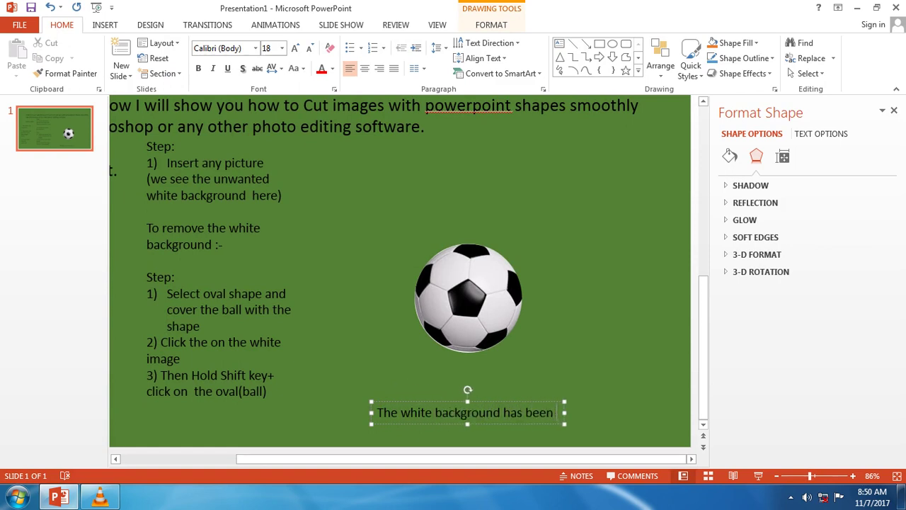
text( sommothly reoved)
- Fix the typos so the caption reads 'The white background has been smoothly reomed'
scroll(400, 276, up, 1)
key(Delete)
text(o)
key(BackSpace)
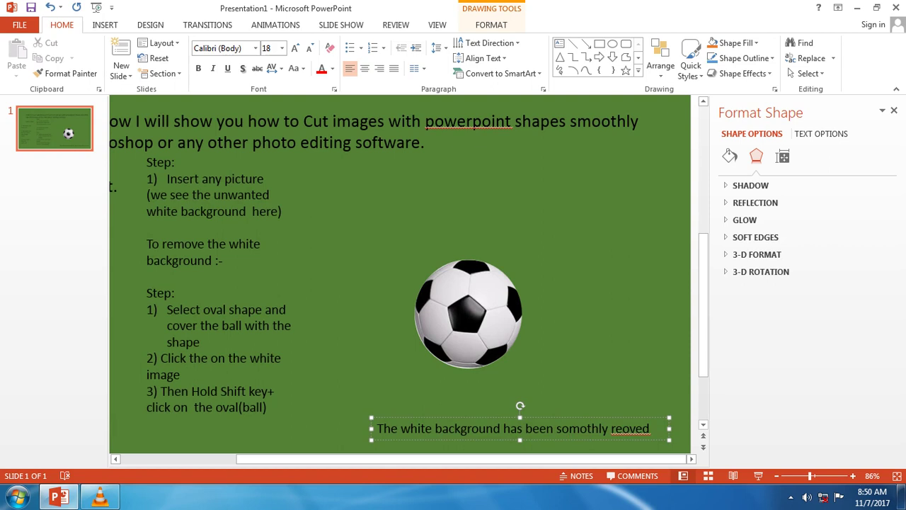
text(o)
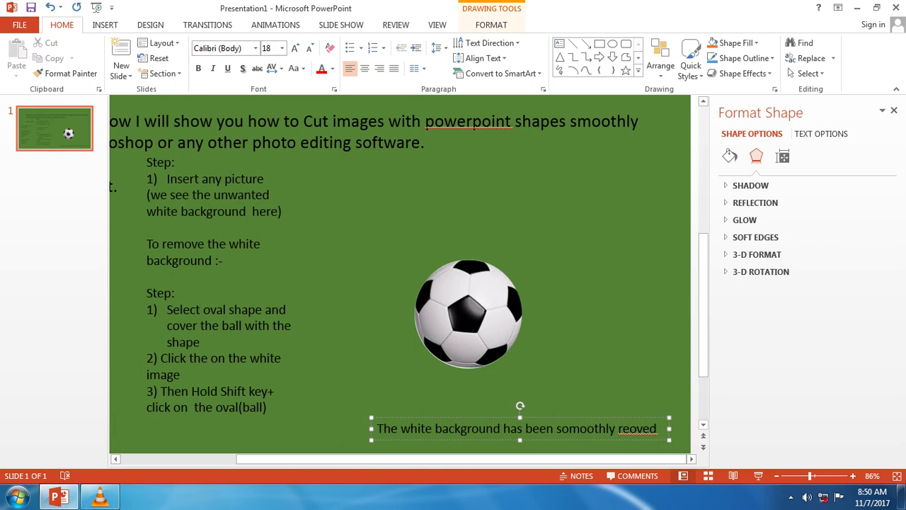
key(Delete)
text(m)
key(BackSpace)
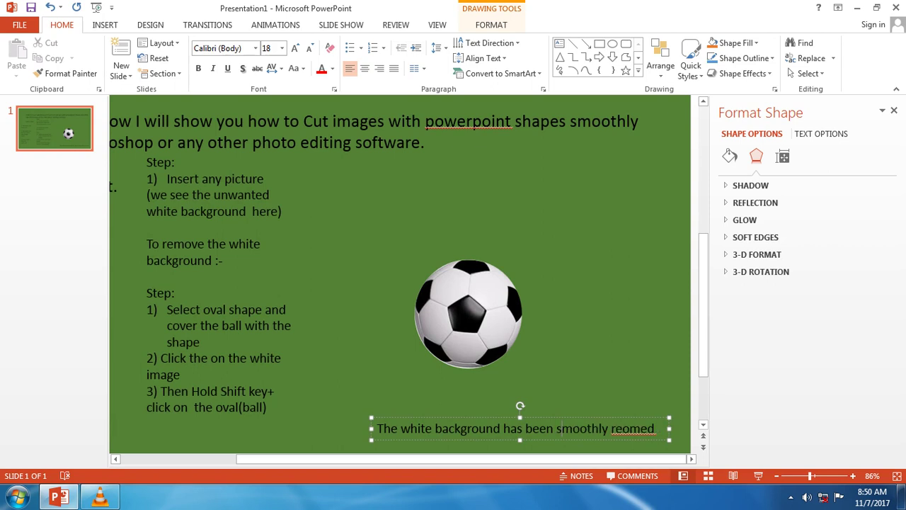
key(Escape)
key(Escape)
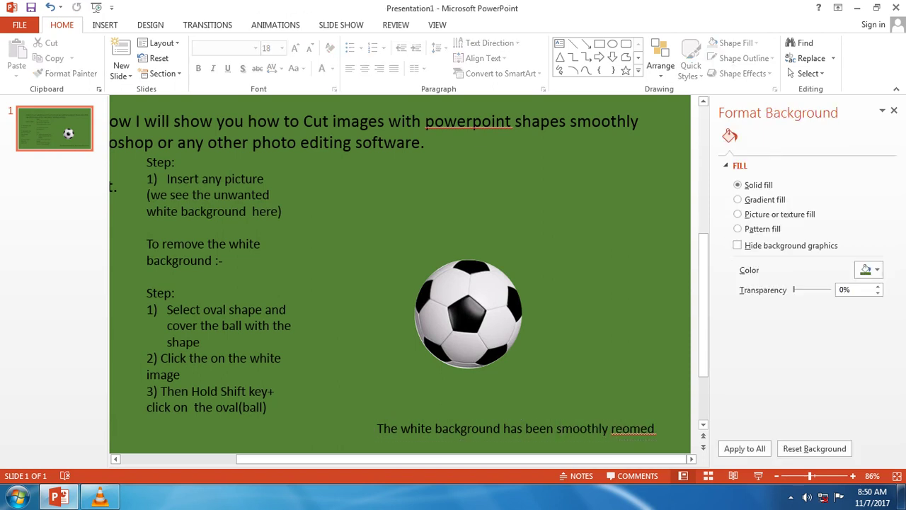
- Correct 'reomed' to 'removed' in the caption
click(632, 428)
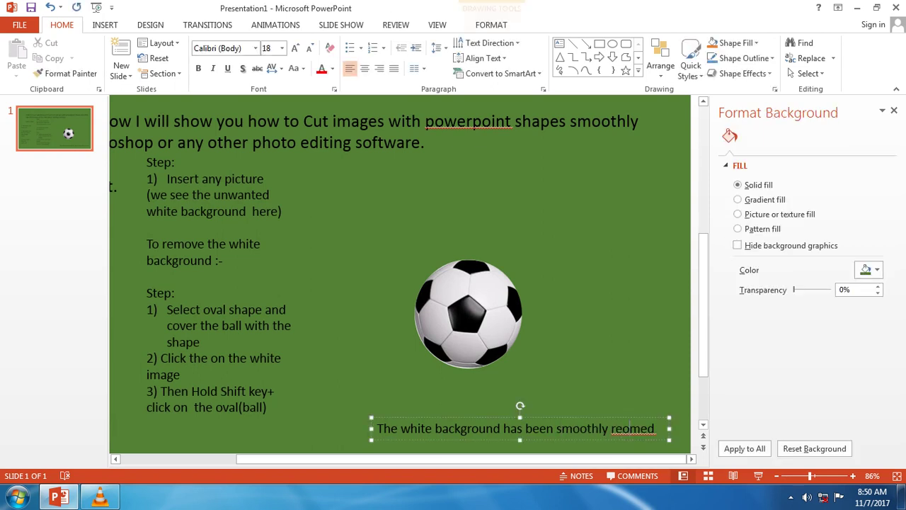
double_click(633, 429)
text(removed)
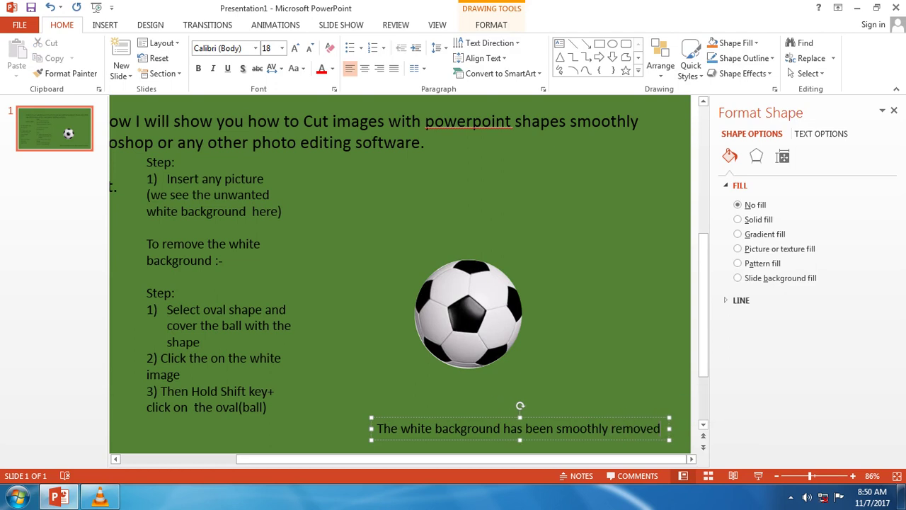
- Move the football cutout up and shrink it by dragging a corner handle
click(581, 333)
click(468, 314)
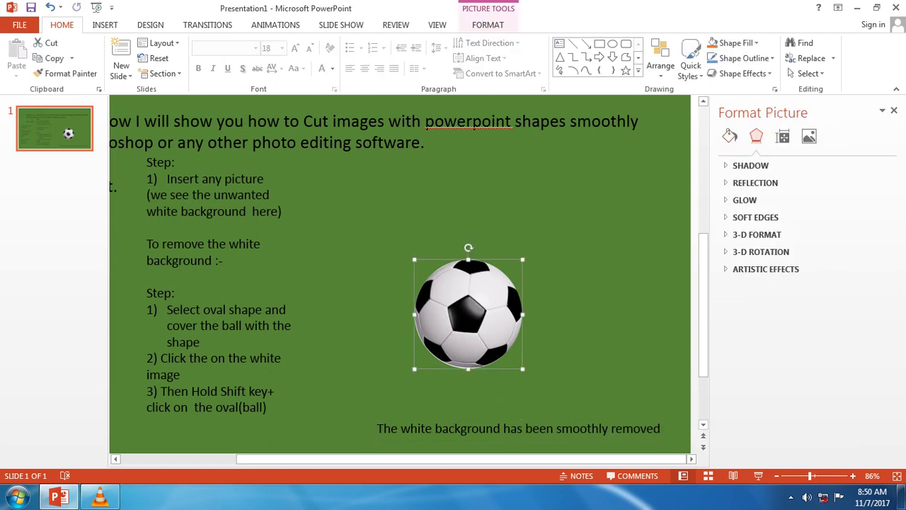
drag(468, 314, 472, 255)
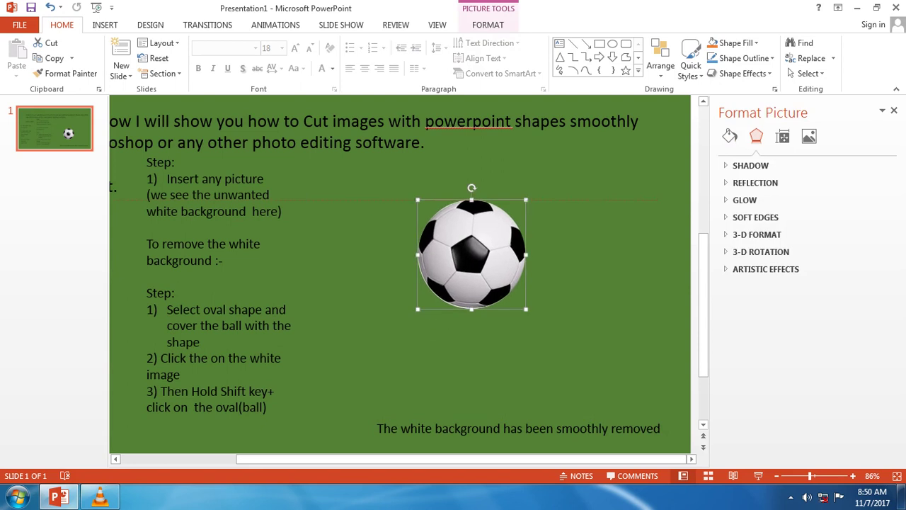
drag(526, 199, 461, 266)
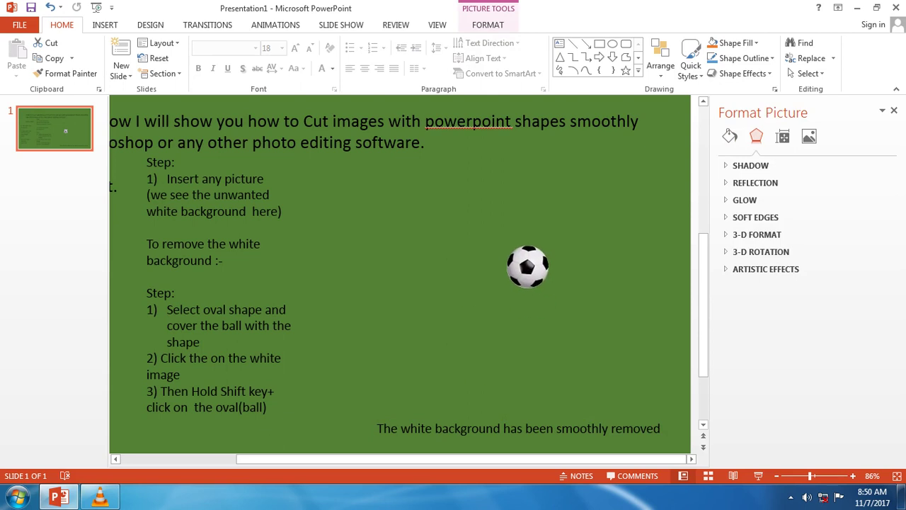
click(122, 185)
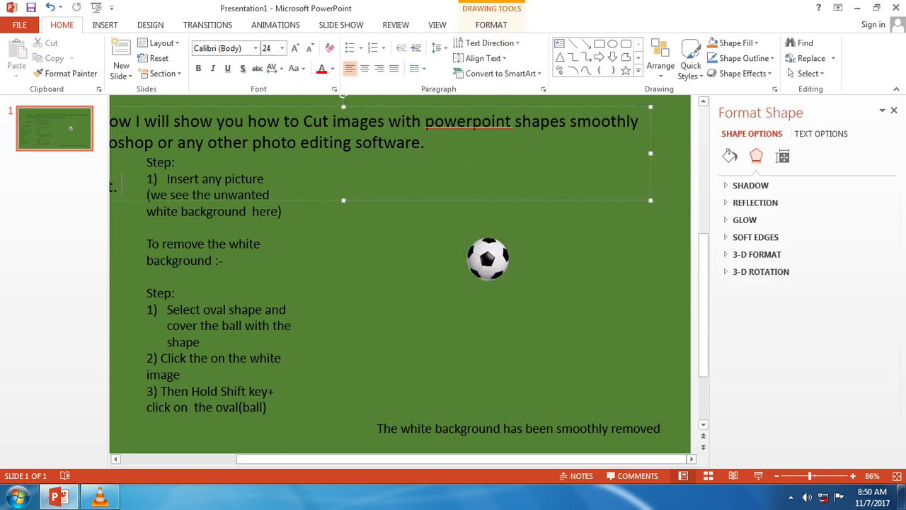
click(489, 259)
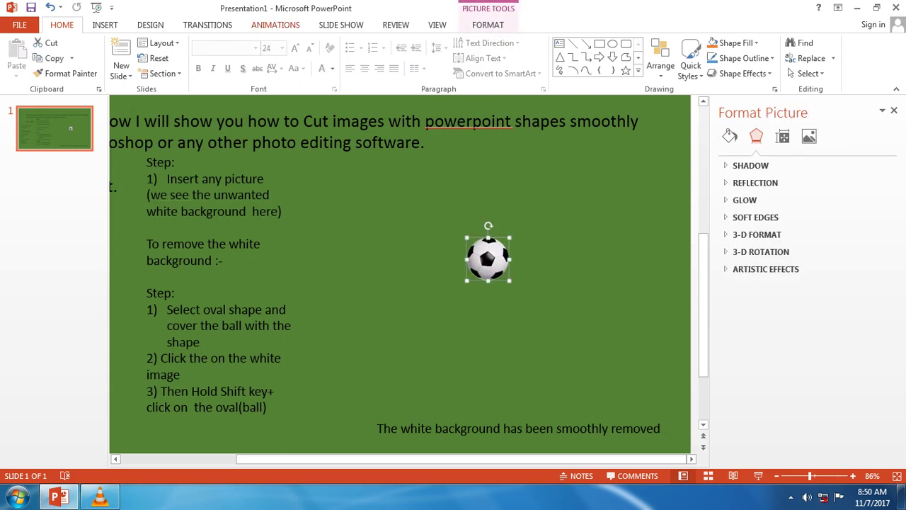
click(276, 25)
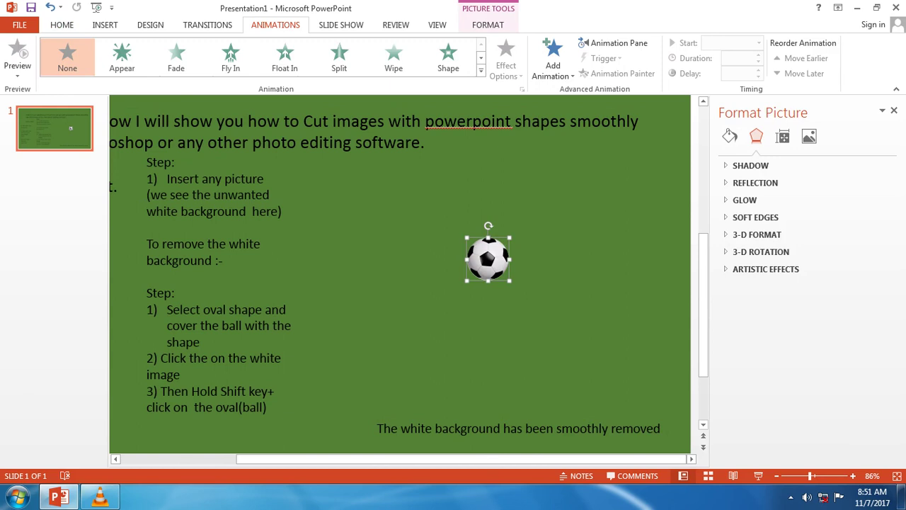
- Draw a Custom Path zigzag motion path running down-right of the football and play the slide full-screen
click(481, 71)
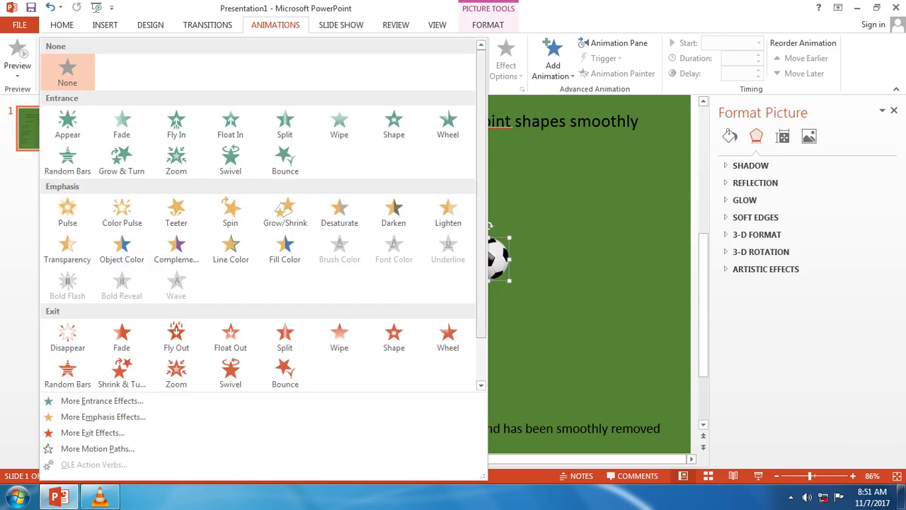
scroll(263, 216, down, 1)
click(339, 374)
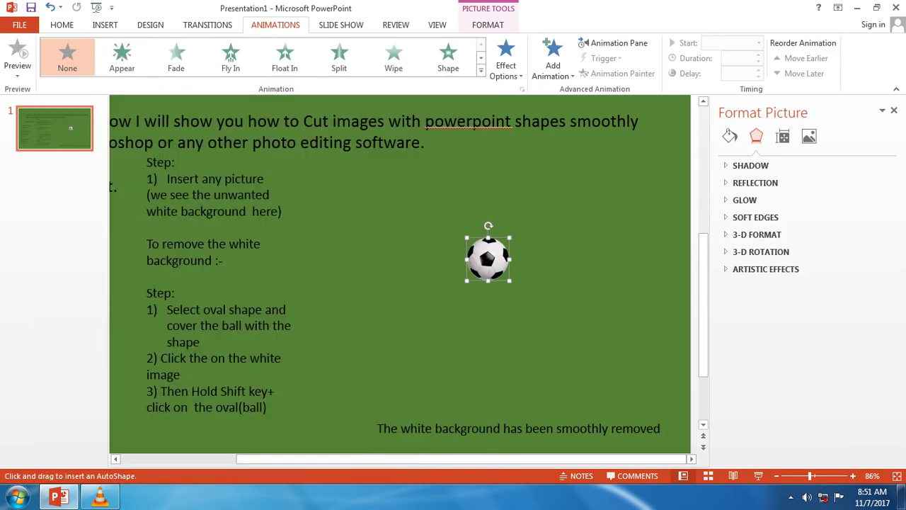
drag(504, 209, 531, 350)
key(Escape)
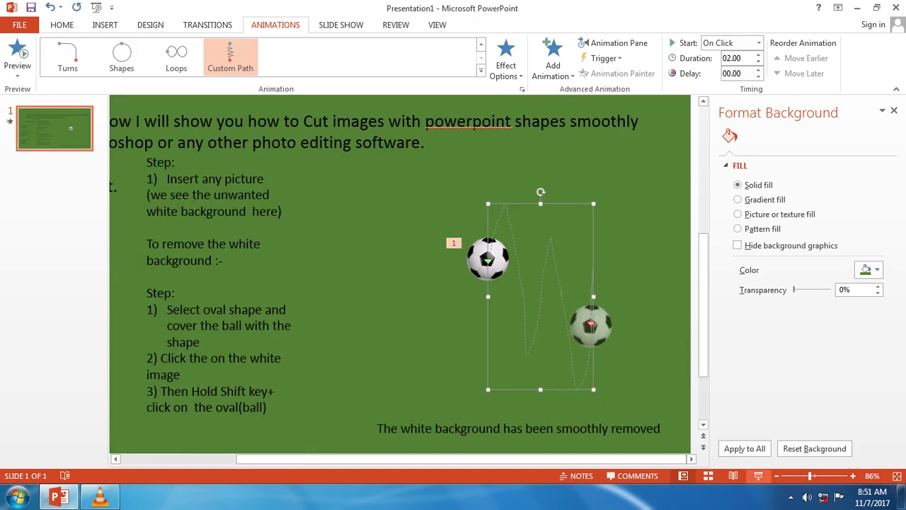
click(758, 475)
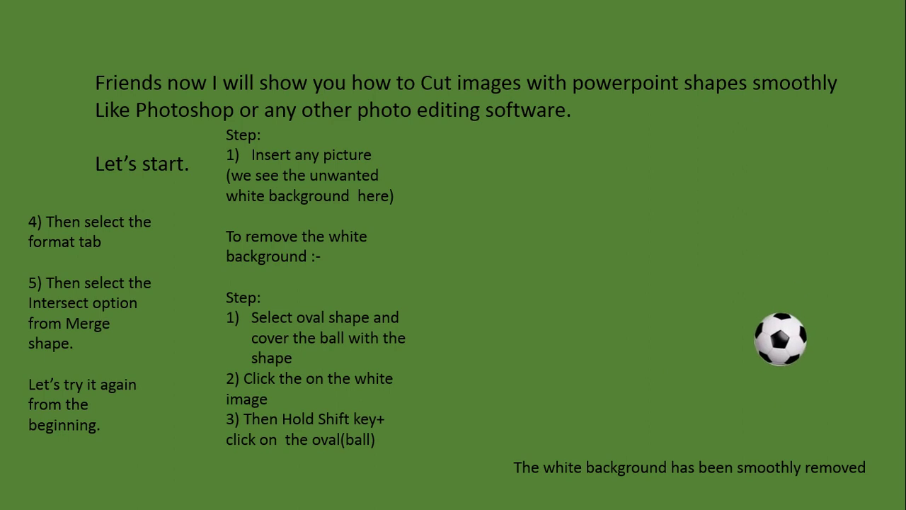
- Leave the slide show and drag the football with its motion path left beside the step notes
key(Escape)
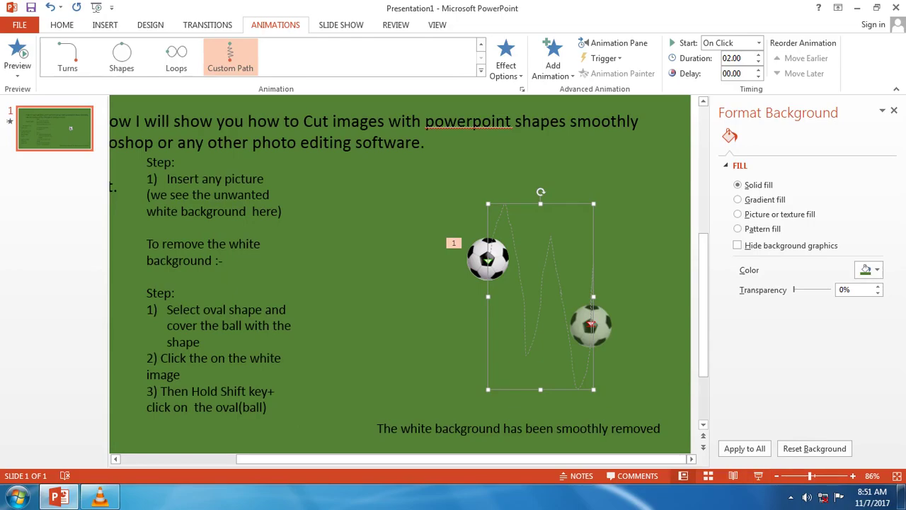
key(Escape)
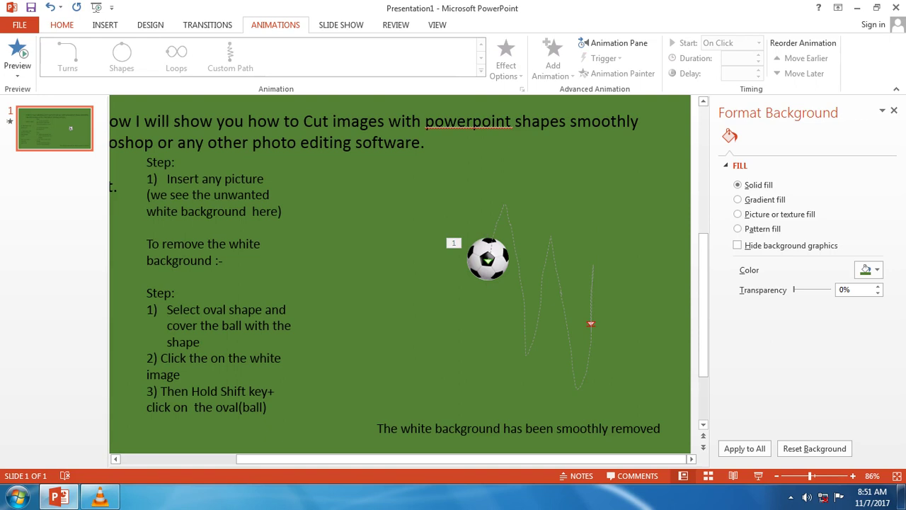
click(488, 259)
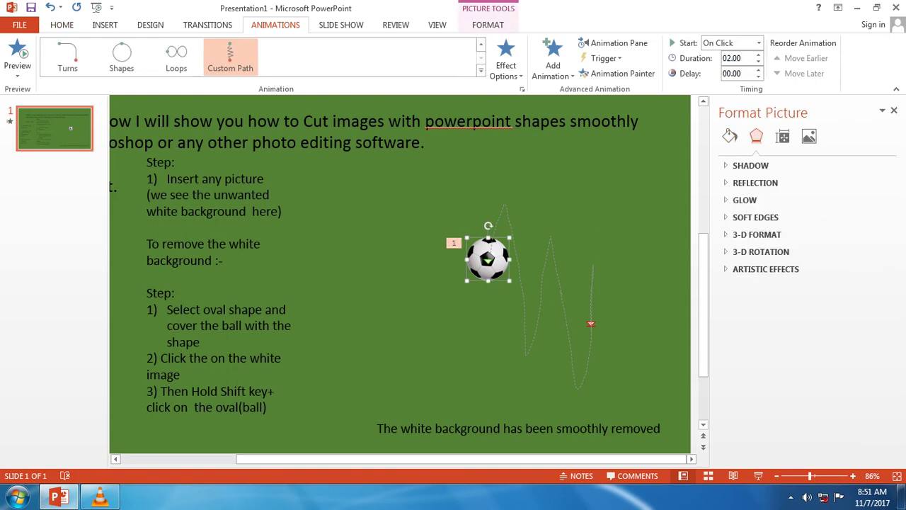
drag(488, 259, 338, 256)
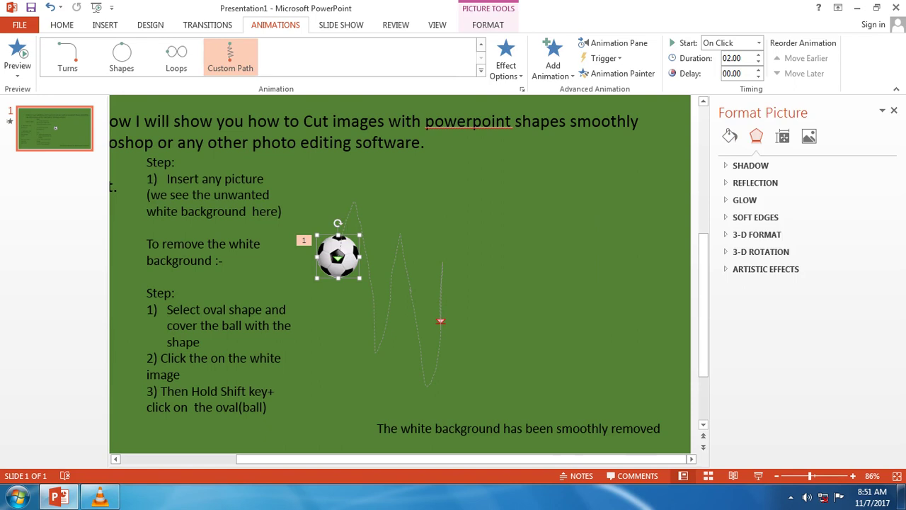
- Preview the ball's motion in the slide show, then return to editing on the HOME tab
click(758, 476)
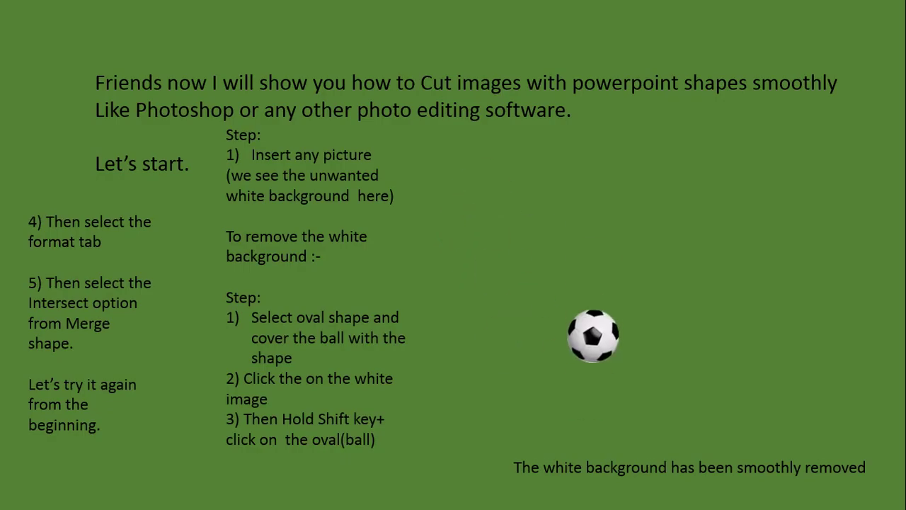
key(Escape)
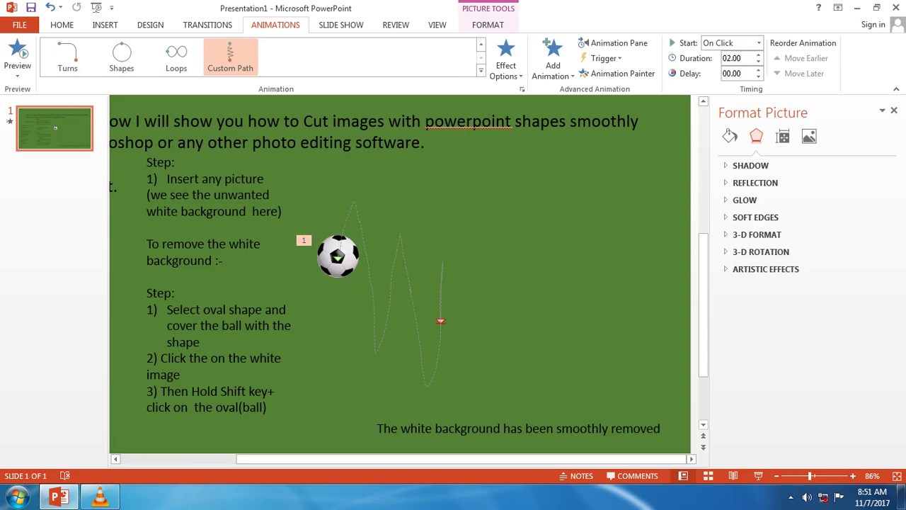
key(Escape)
click(62, 25)
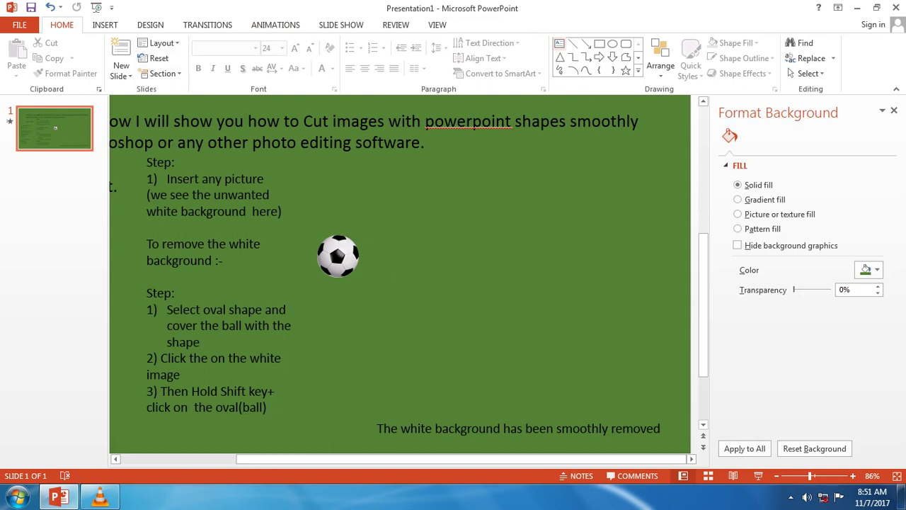
- Add a text box right of the football reading 'We can cut any image with this' and 'Method.' on a second line
click(338, 255)
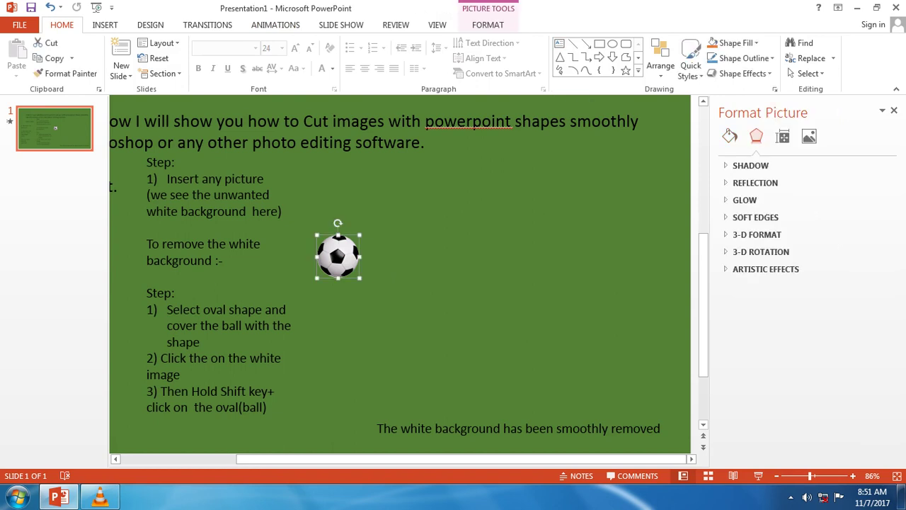
click(559, 43)
click(435, 202)
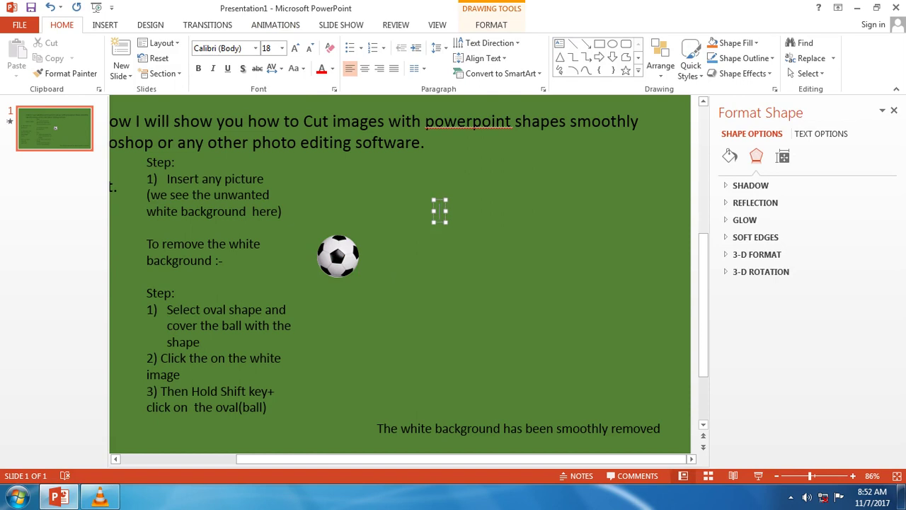
text(We can )
text(cut any )
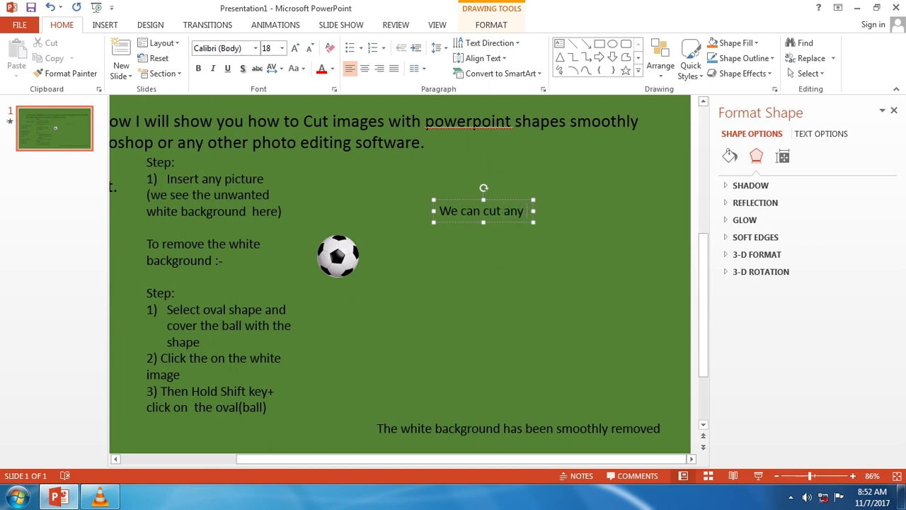
text(image with)
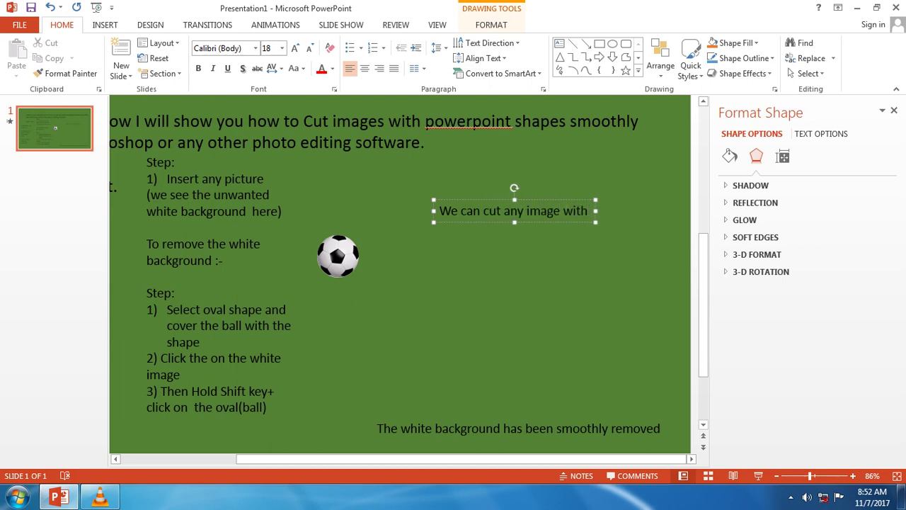
text( Powe)
key(BackSpace)
key(BackSpace)
key(BackSpace)
key(BackSpace)
text(this)
key(Return)
text(method )
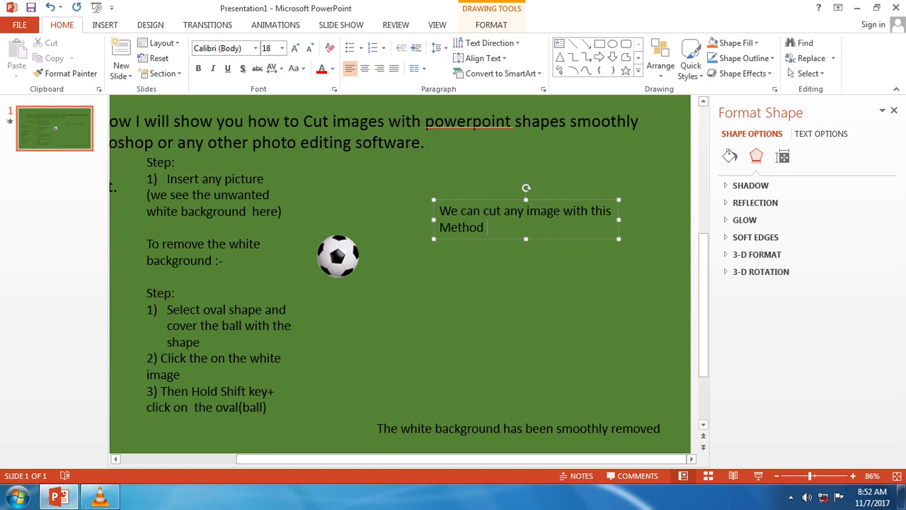
text(.)
click(539, 319)
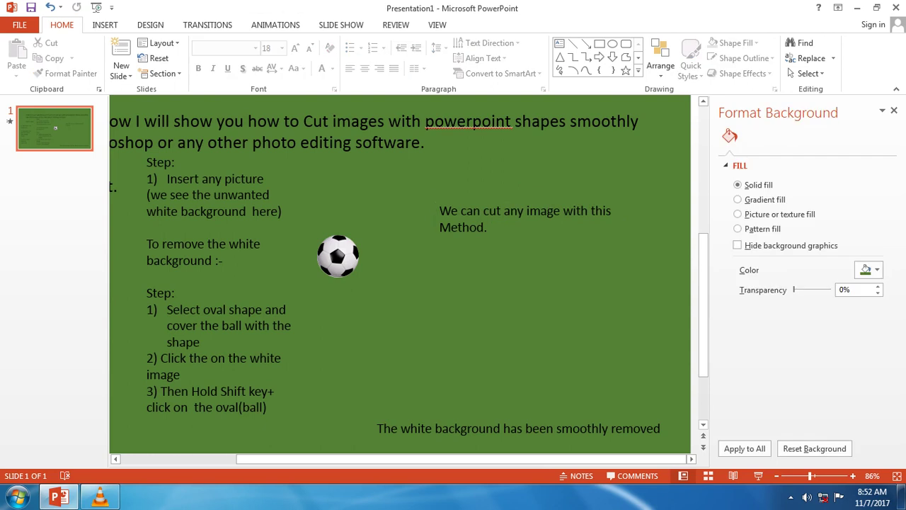
- Add a 'Thanks for watching' text box below the first caption and play the slide full-screen
click(559, 43)
click(469, 319)
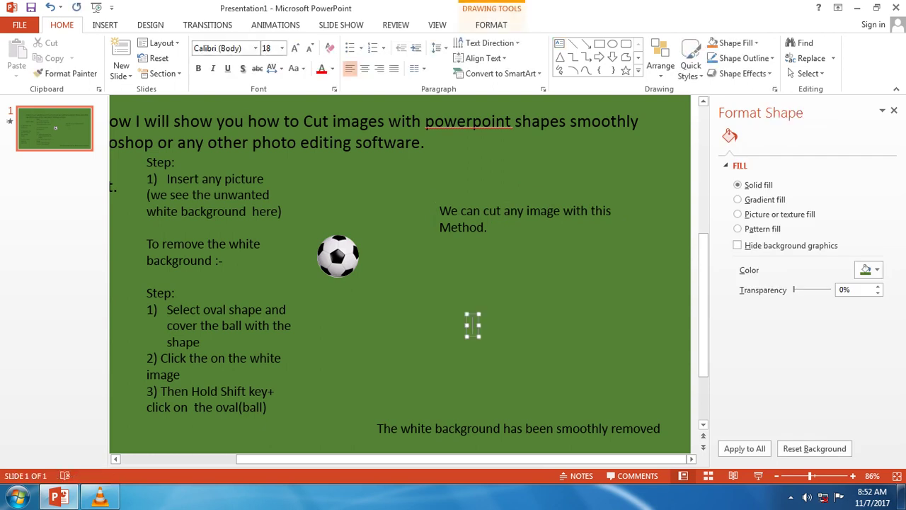
text(Thanks for )
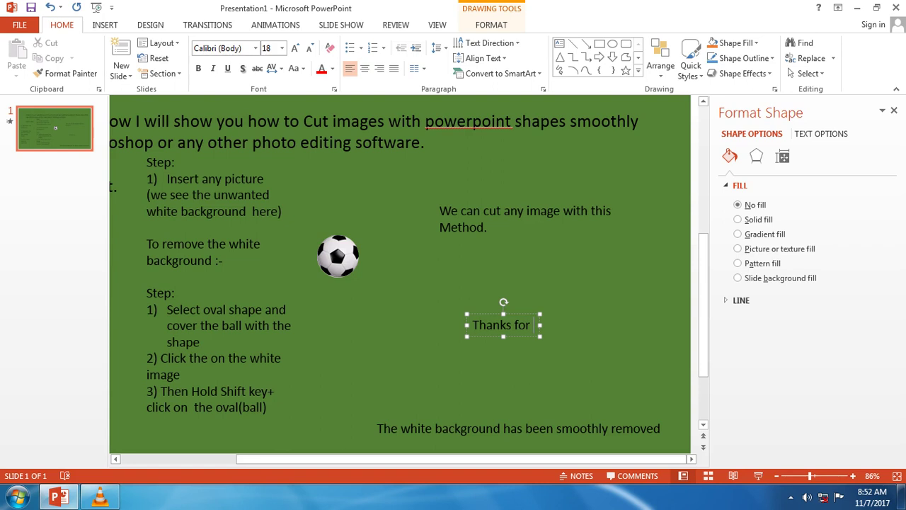
text(watching)
key(Escape)
key(Escape)
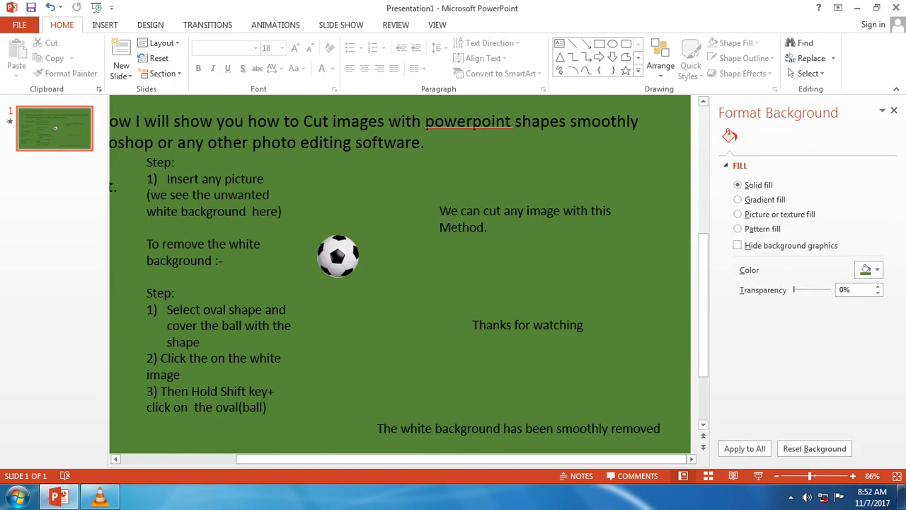
key(F5)
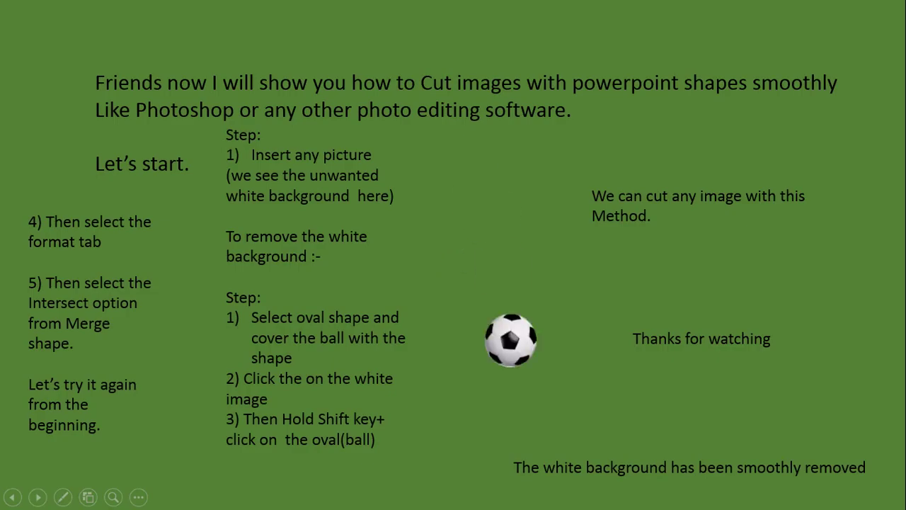